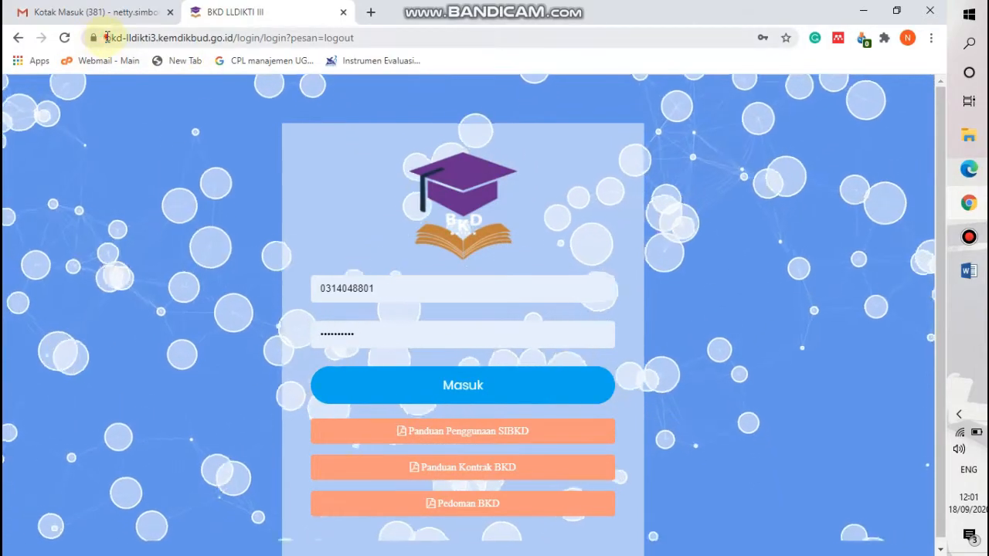
Step: Log in to the BKD LLDIKTI III site with the saved lecturer ID and account password
drag(101, 37, 231, 38)
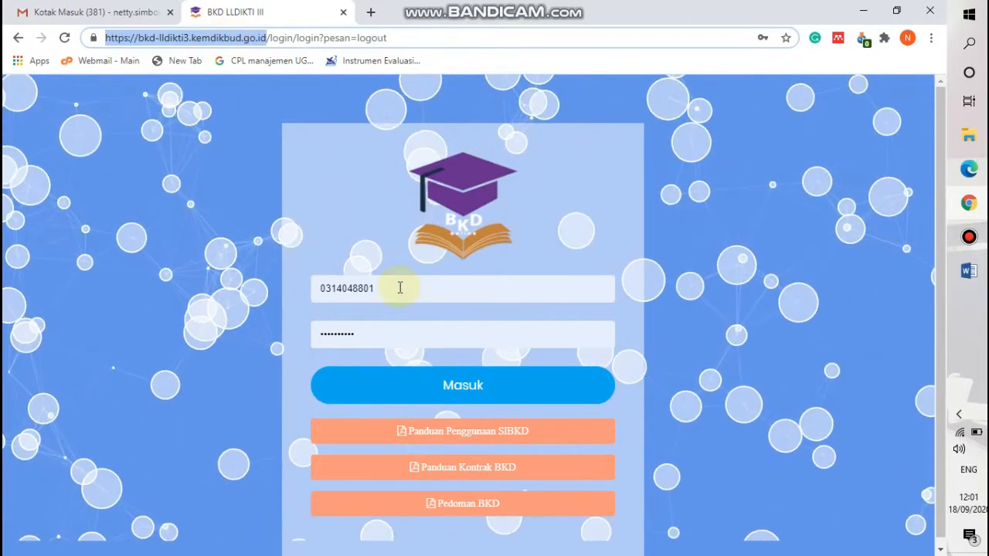
click(399, 287)
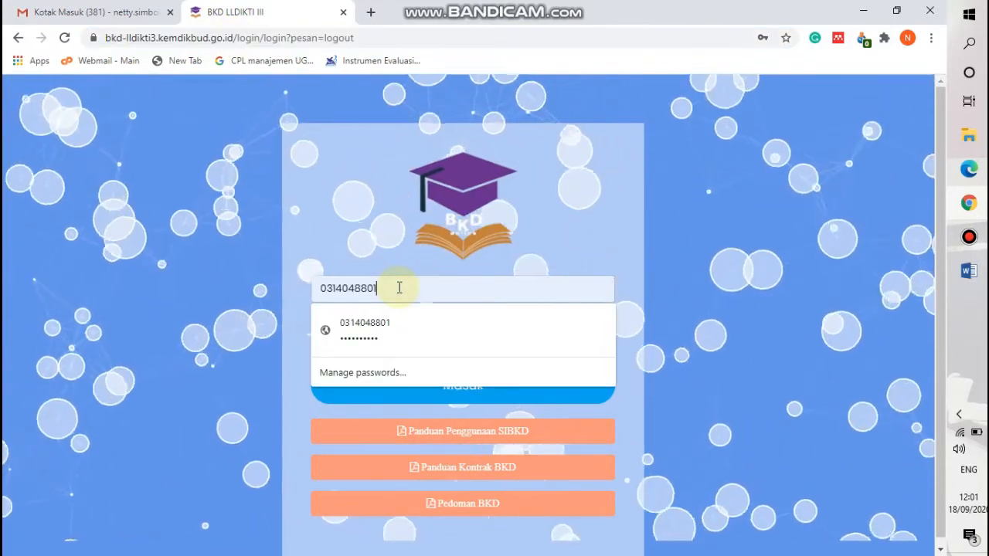
click(394, 323)
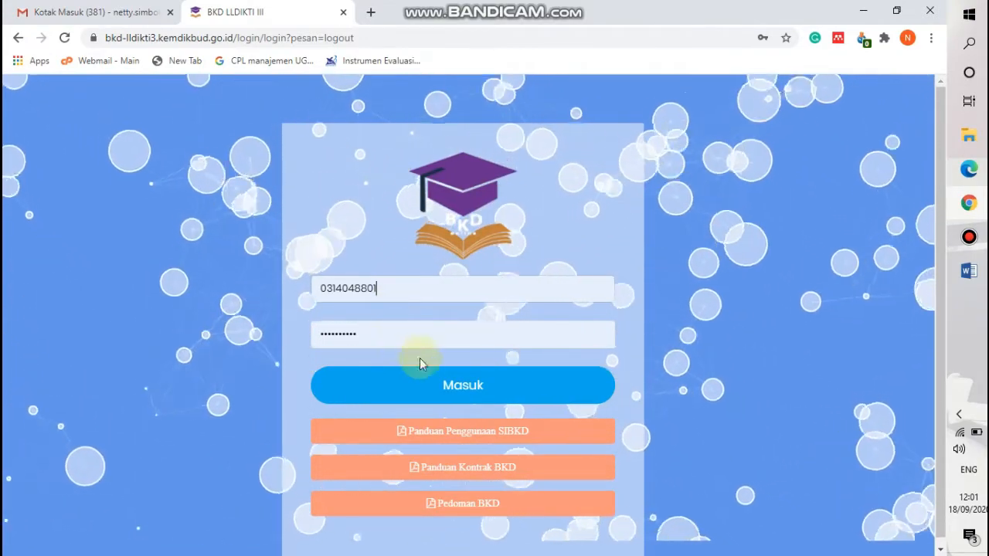
click(439, 388)
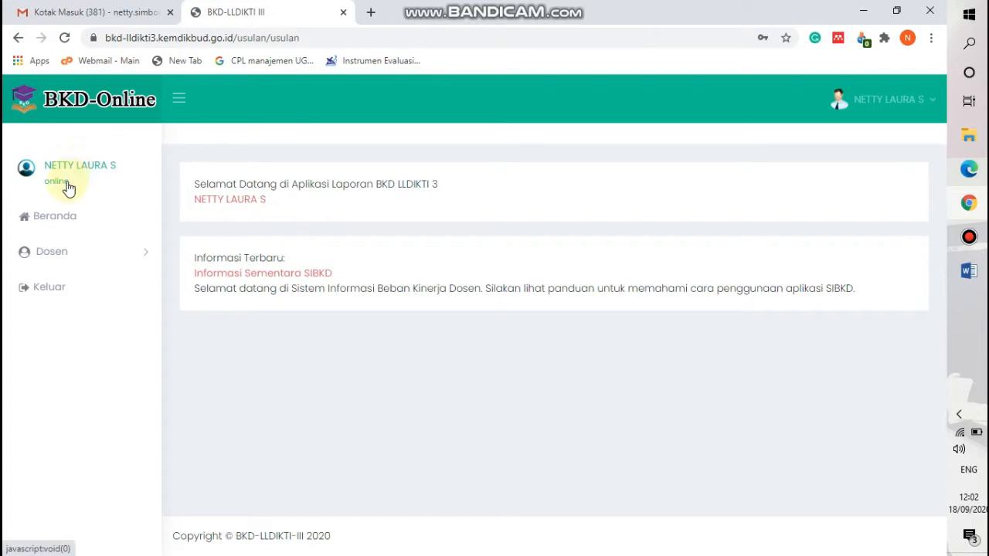
Step: Open the lecturer's Kontrak BKD record from the BKD Dosen list for Periode Gasal 2020/2021
click(64, 259)
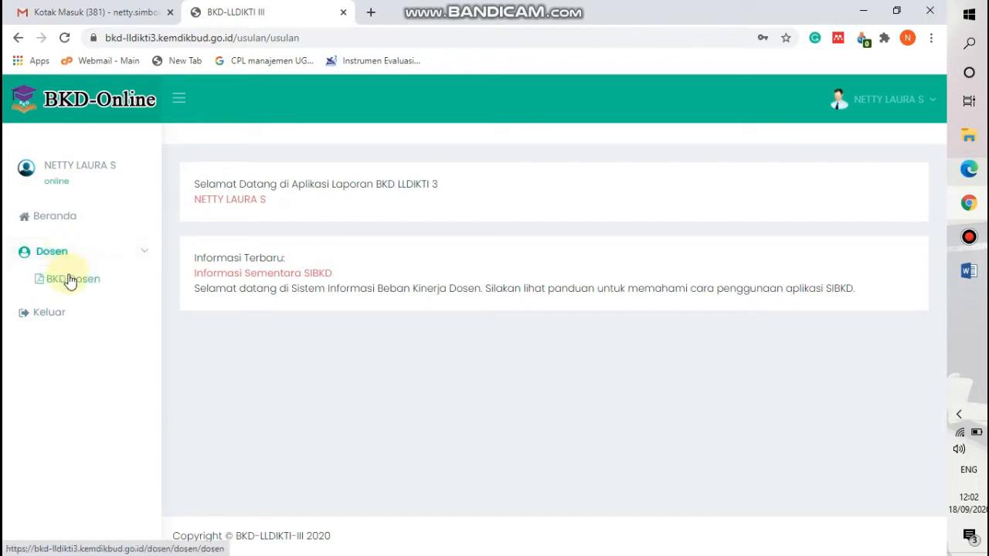
click(70, 279)
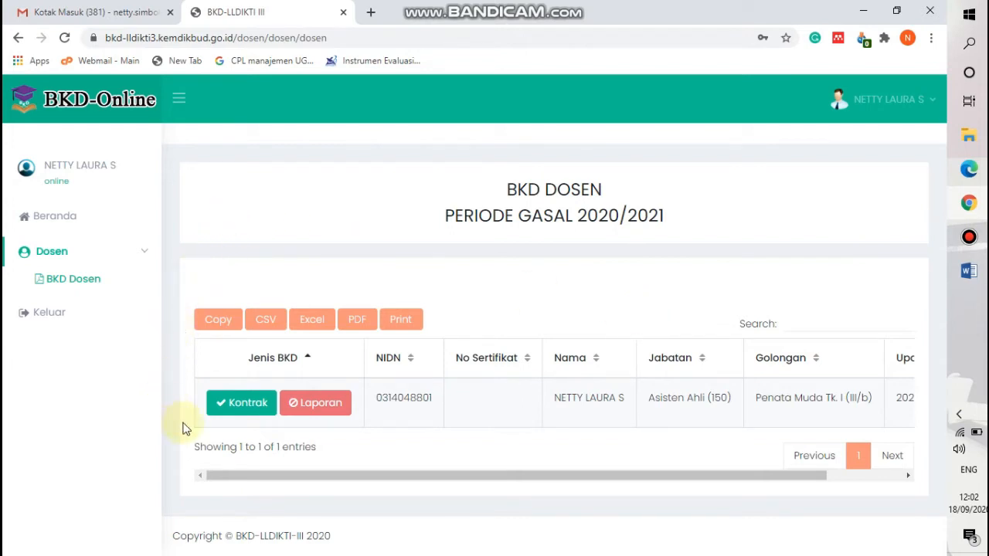
click(242, 404)
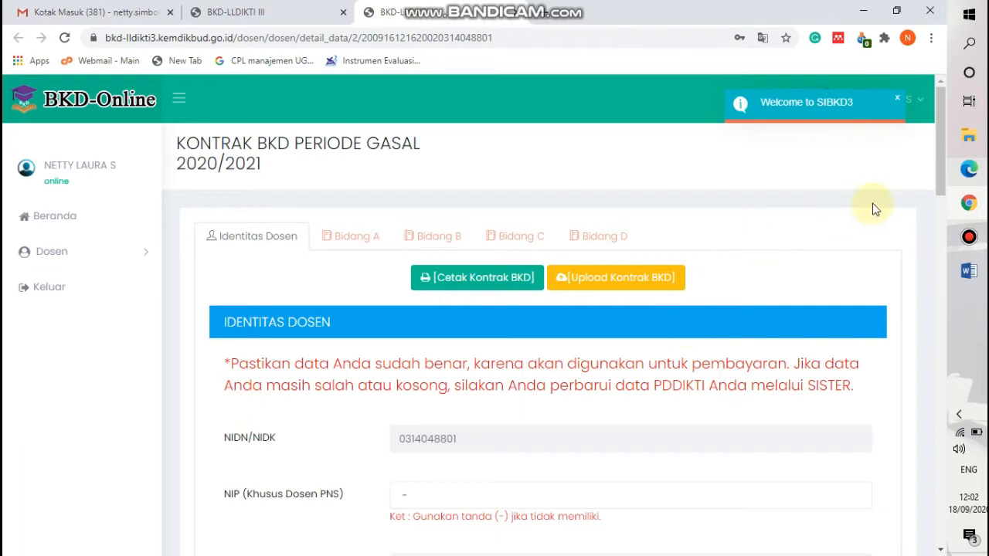
Step: Choose Dosen Dengan Tugas Tambahan (DT) as the Status in the Identitas Dosen form
scroll(940, 182, down, 2)
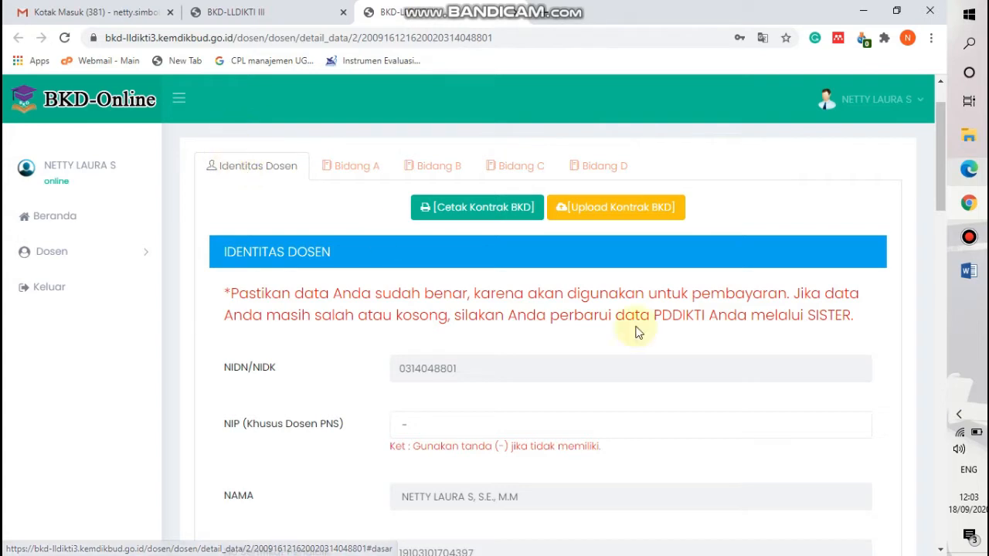
drag(938, 187, 940, 225)
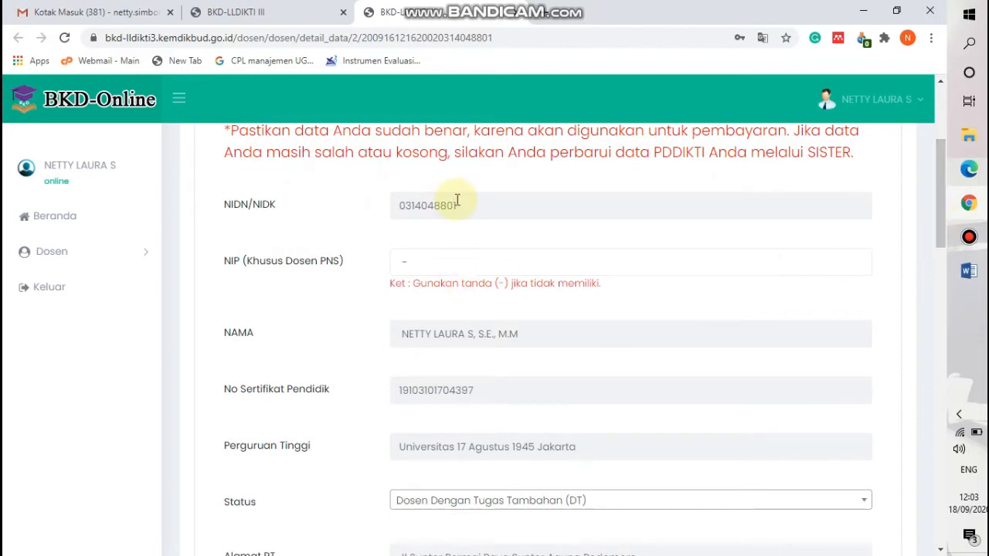
drag(939, 225, 940, 260)
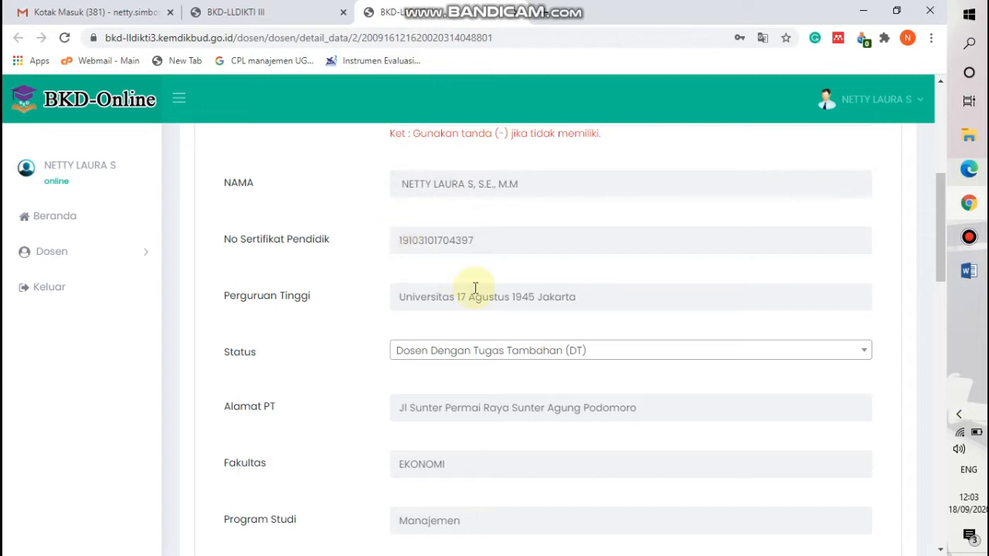
click(601, 354)
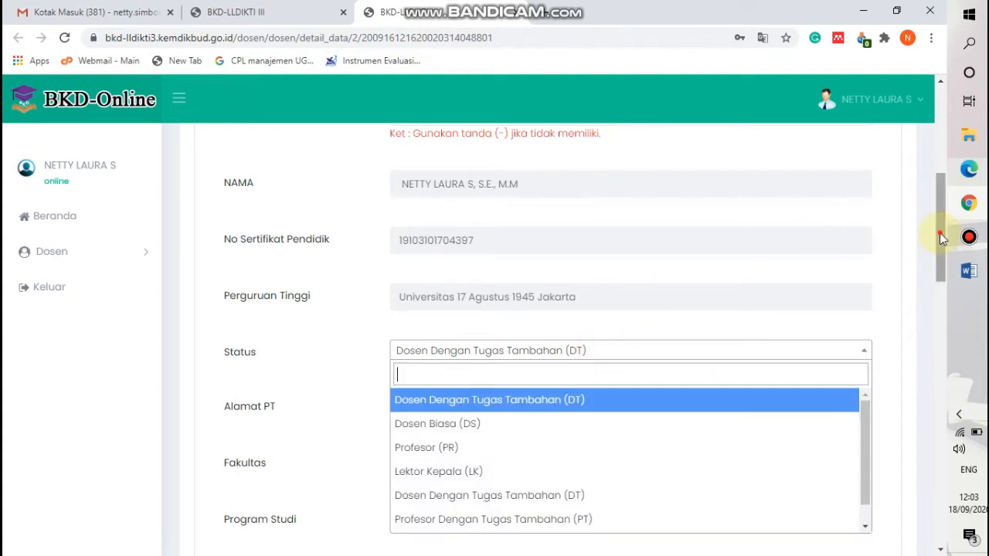
drag(940, 239, 946, 261)
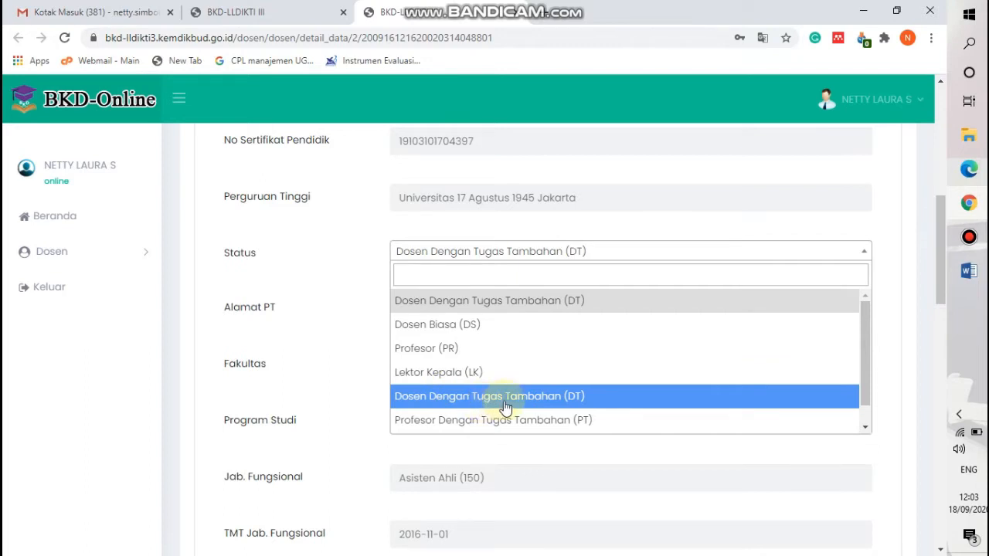
click(479, 309)
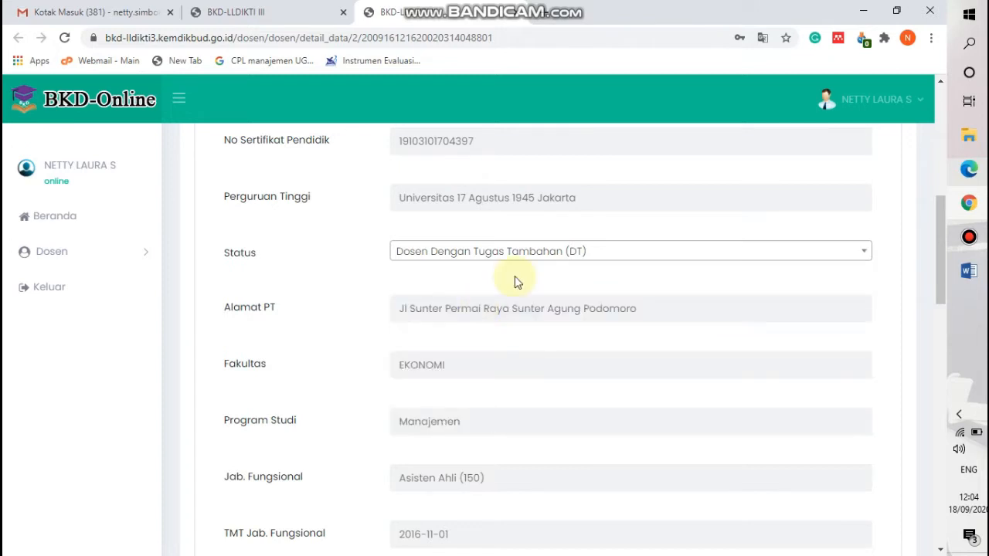
Step: Examine the remaining lecturer identity fields down to Kajur/Kaprodi/Kadep, including the choices for Ilmu Yang Ditekuni
drag(941, 239, 944, 258)
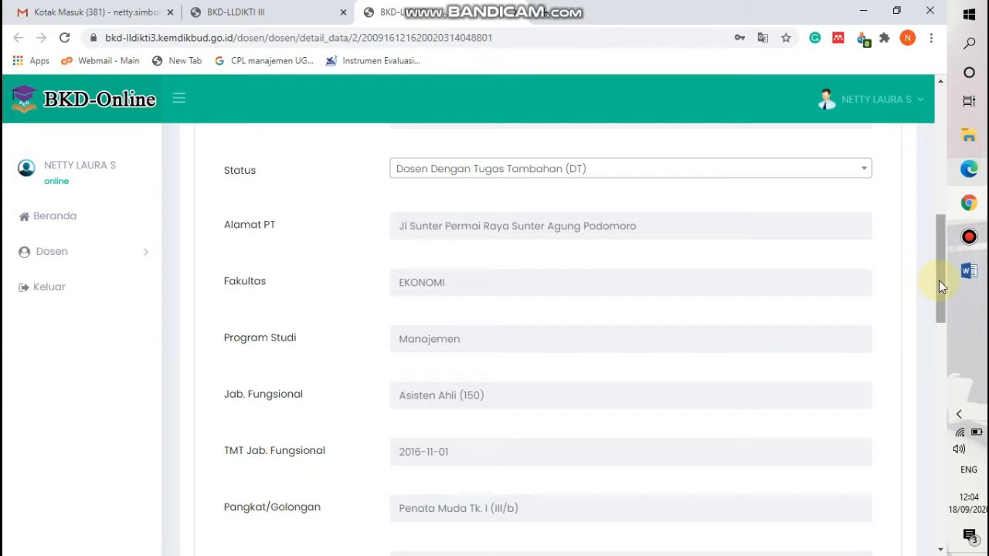
drag(938, 280, 949, 377)
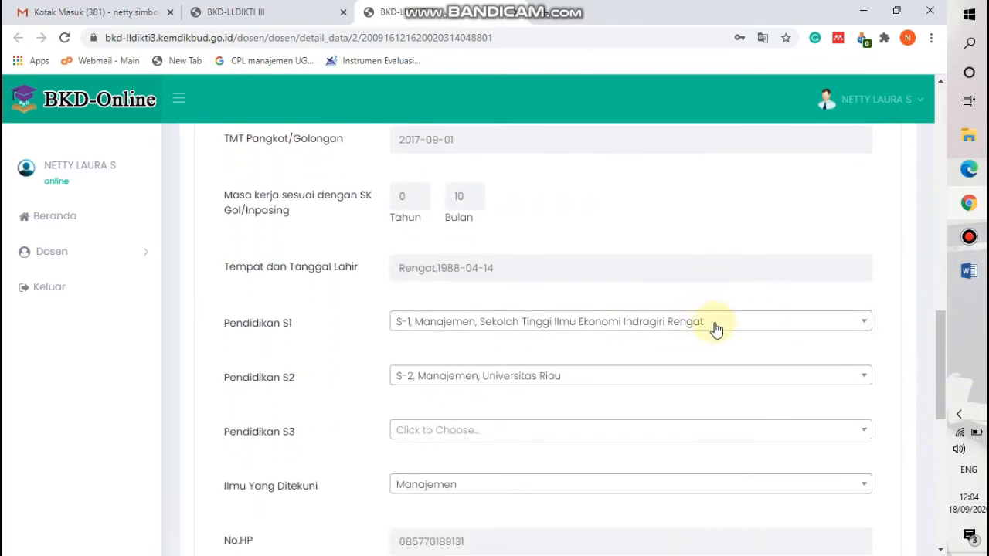
drag(940, 331, 942, 386)
click(683, 261)
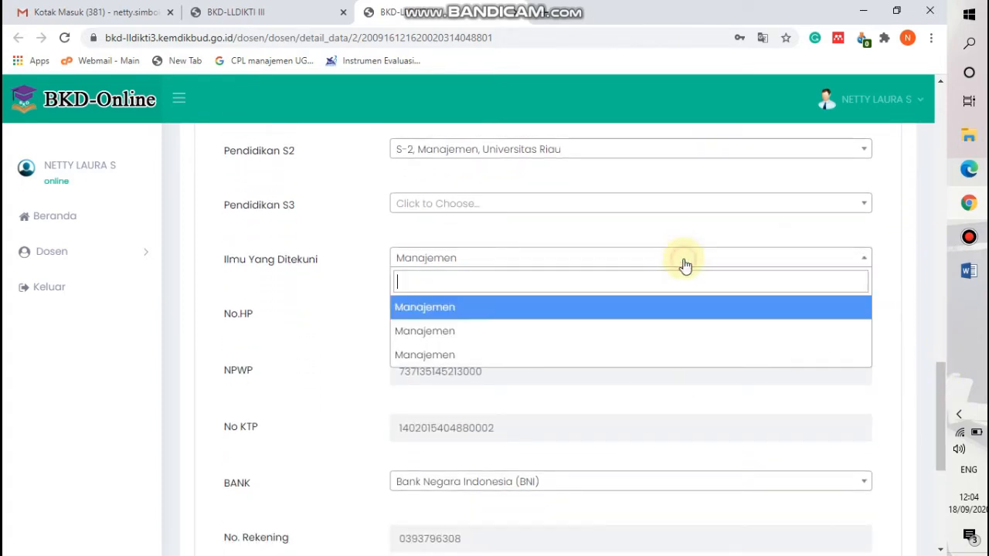
click(684, 265)
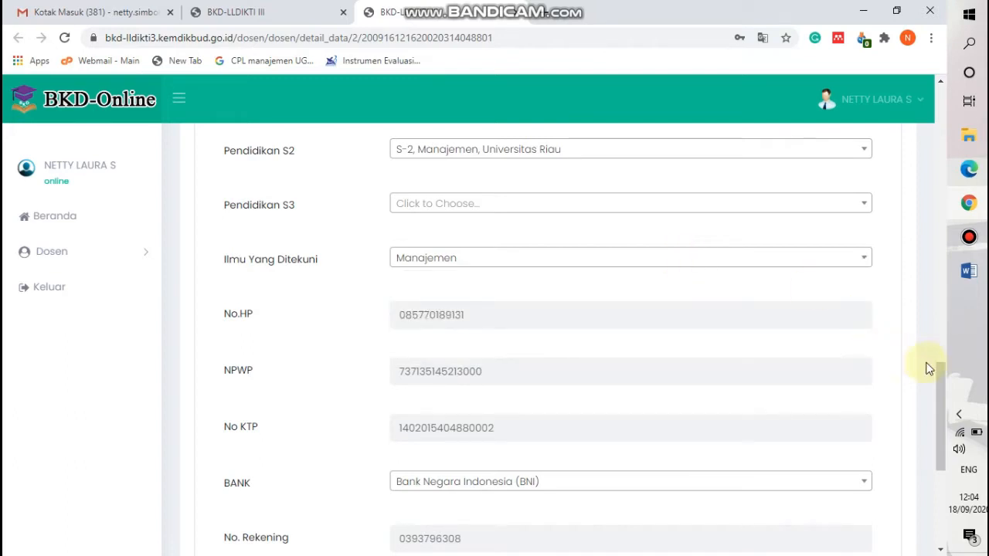
drag(940, 374, 944, 434)
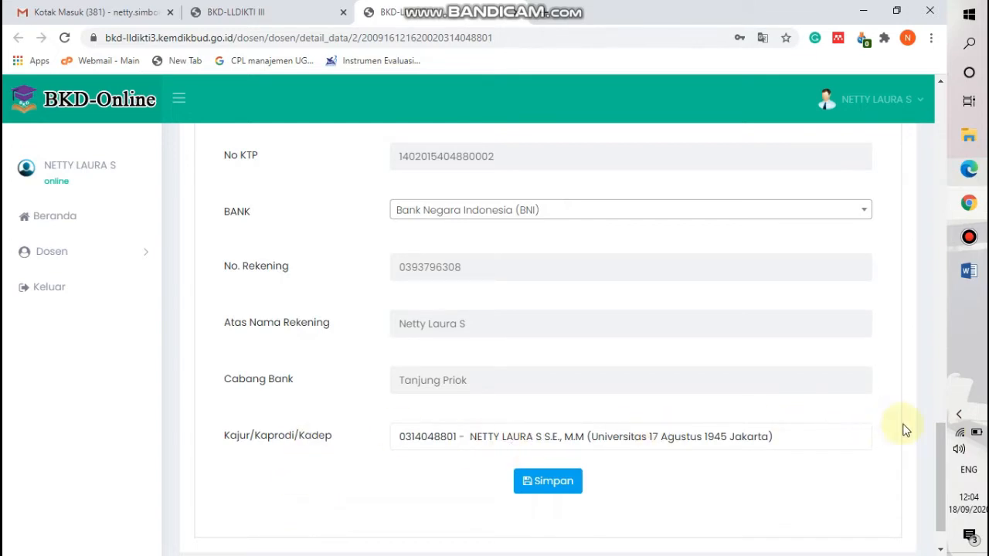
drag(942, 434, 942, 445)
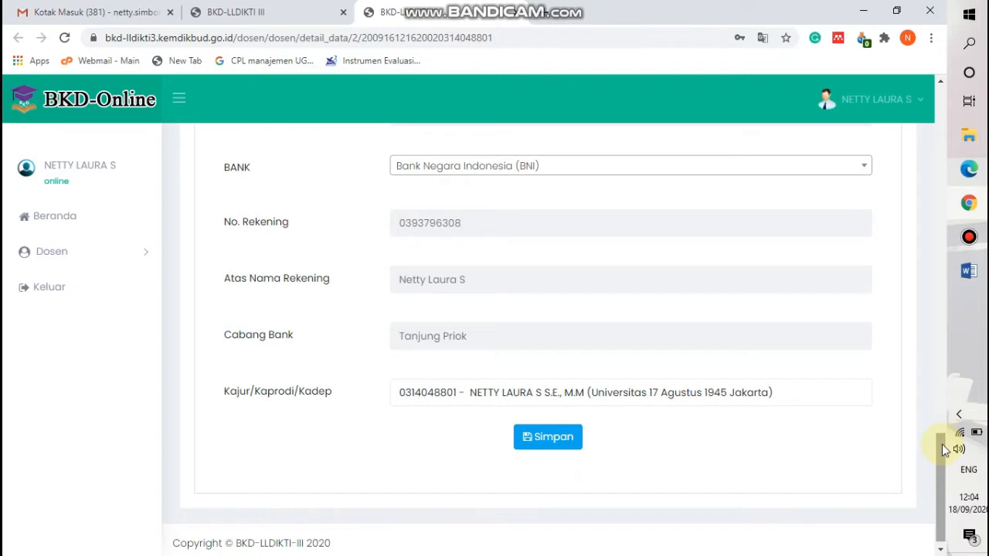
Step: Replace the Kajur/Kaprodi/Kadep entry with the program head's record from Universitas 17 Agustus 1945 Jakarta, found by first name, and save the identity data
click(790, 401)
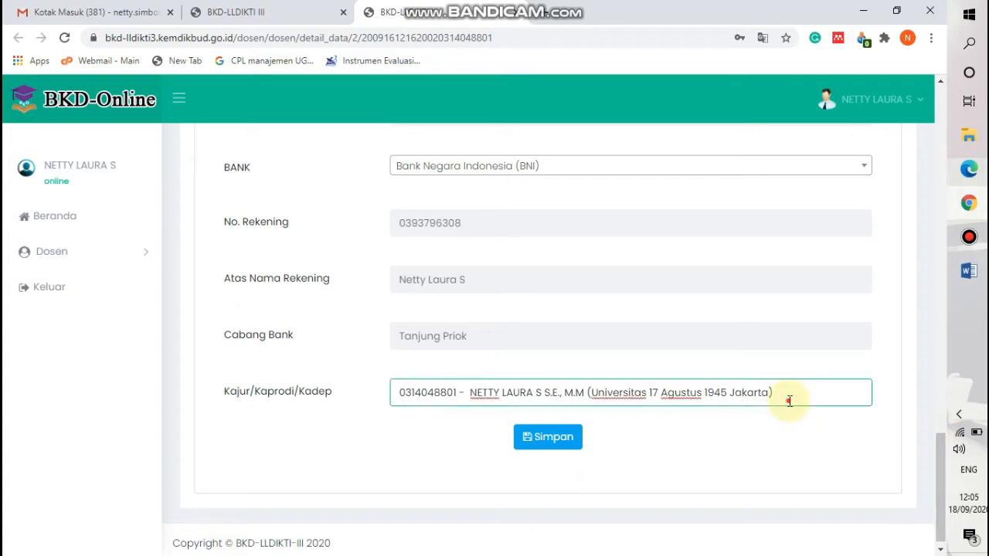
drag(786, 397, 367, 402)
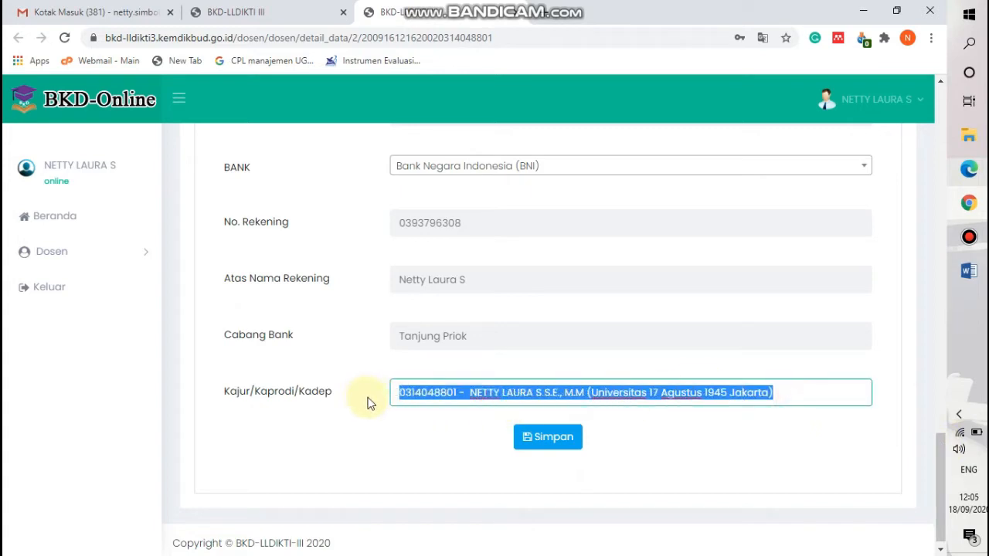
key(BackSpace)
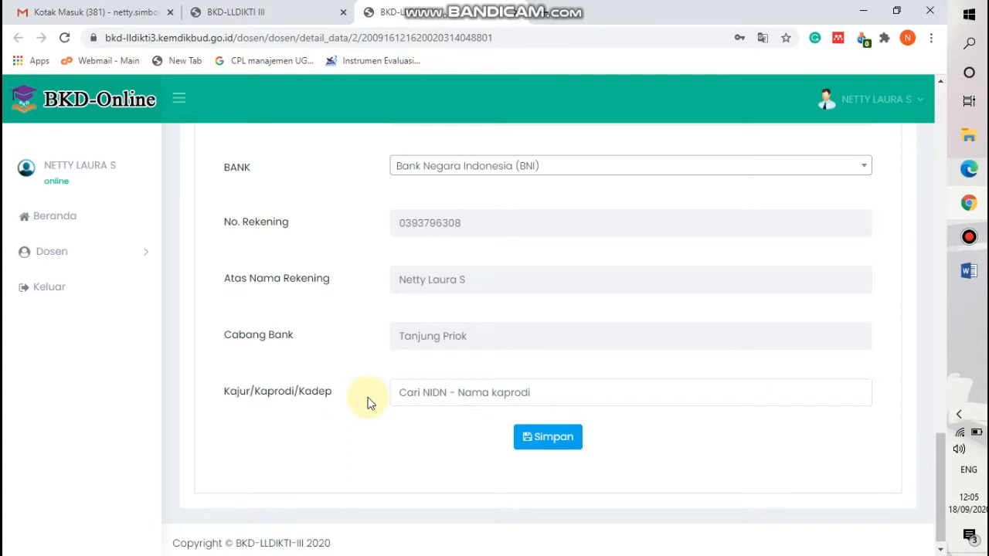
text(Netty)
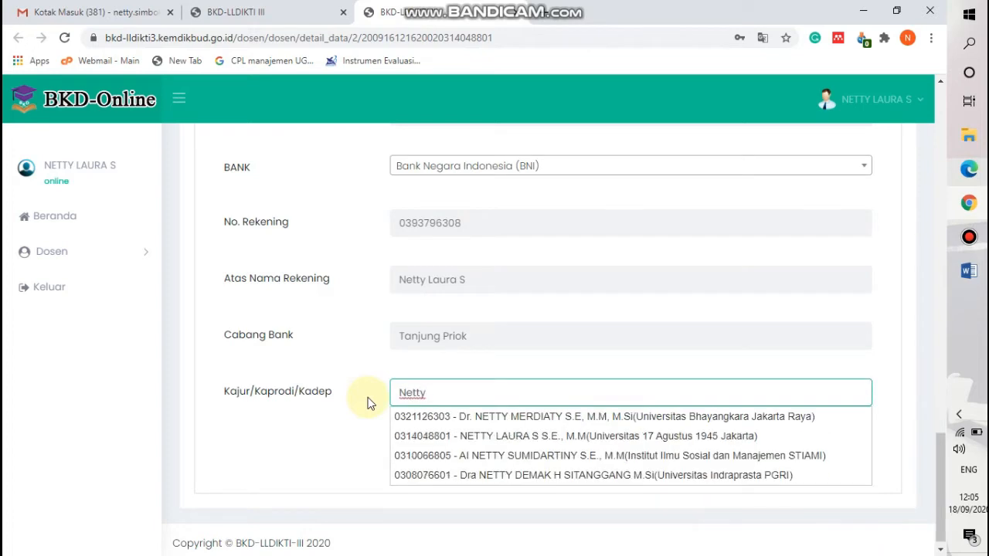
click(460, 437)
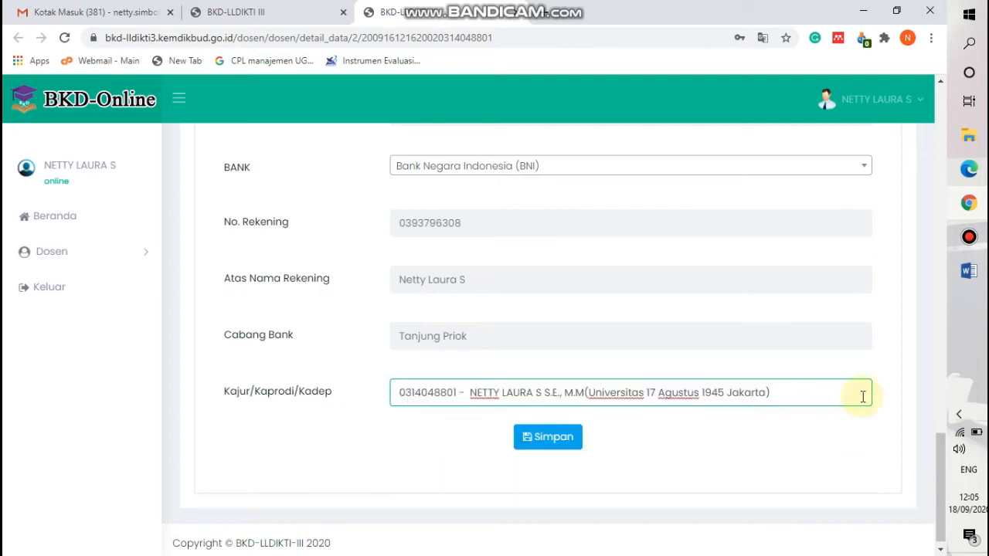
click(550, 437)
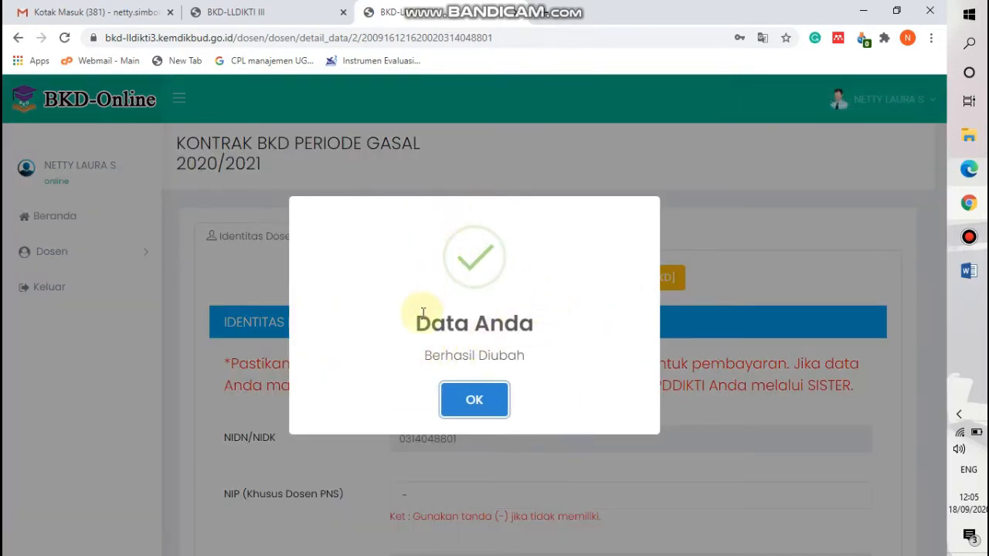
click(462, 403)
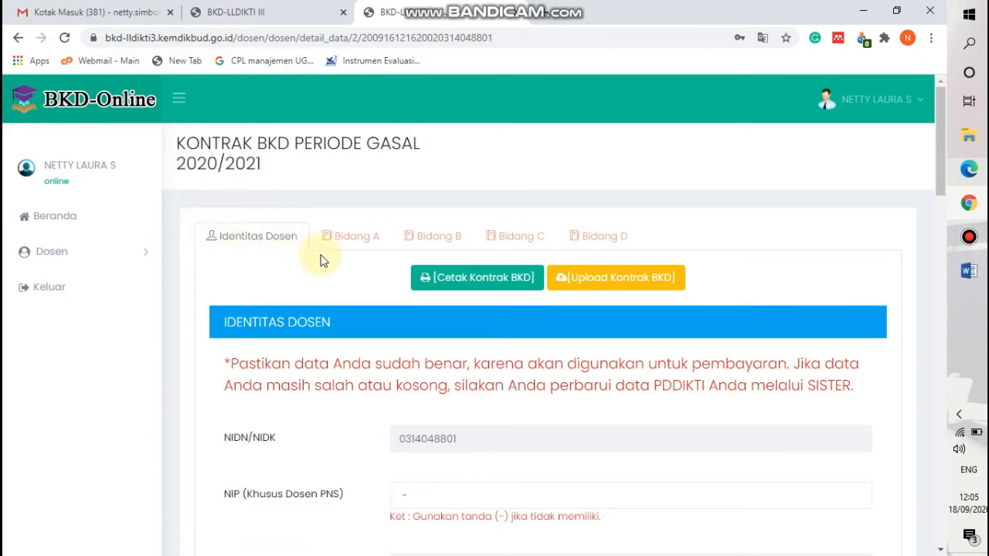
Step: Start a new Bidang A entry under Pelaksanaan Pendidikan for the teaching and tutorial activity of at most 12 SKS per semester
click(368, 241)
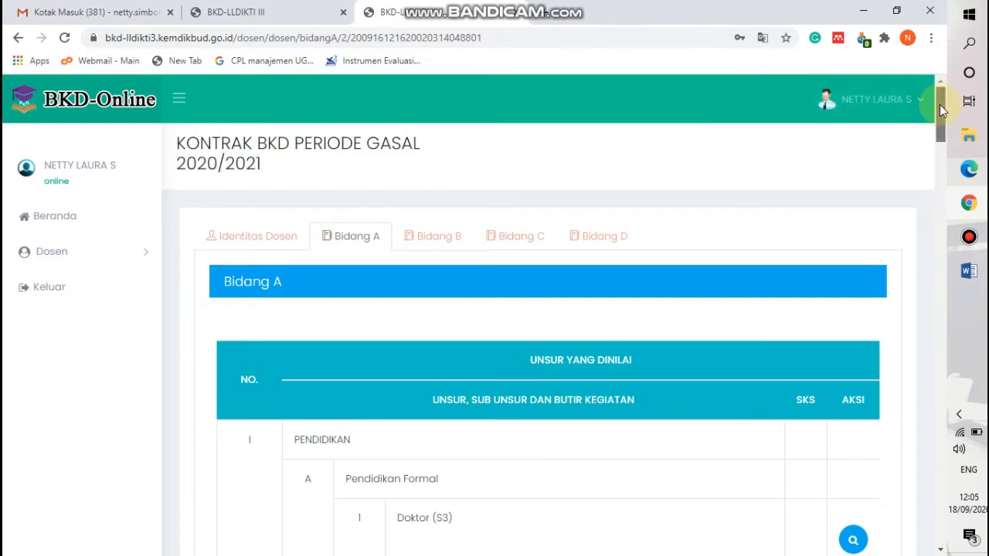
drag(939, 104, 951, 156)
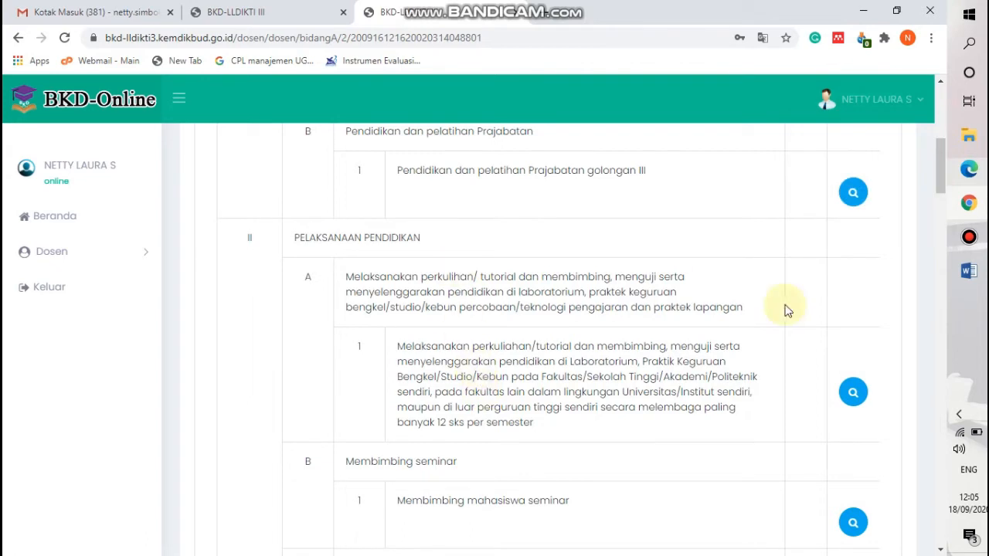
click(853, 394)
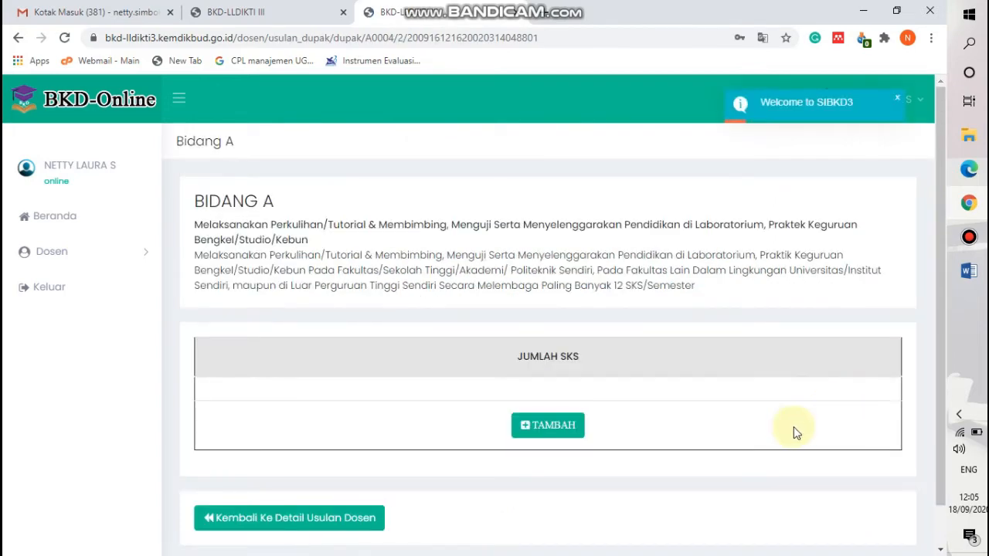
click(543, 440)
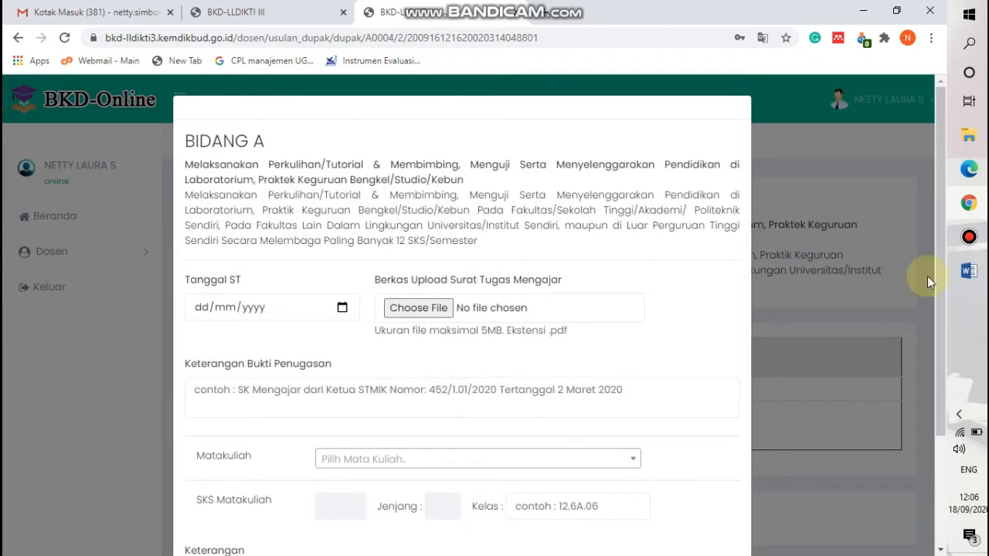
Step: Review the new teaching entry's fields for assignment date, assignment letter upload, Keterangan Bukti Penugasan, Matakuliah, Kelas and Keterangan
drag(939, 258, 945, 268)
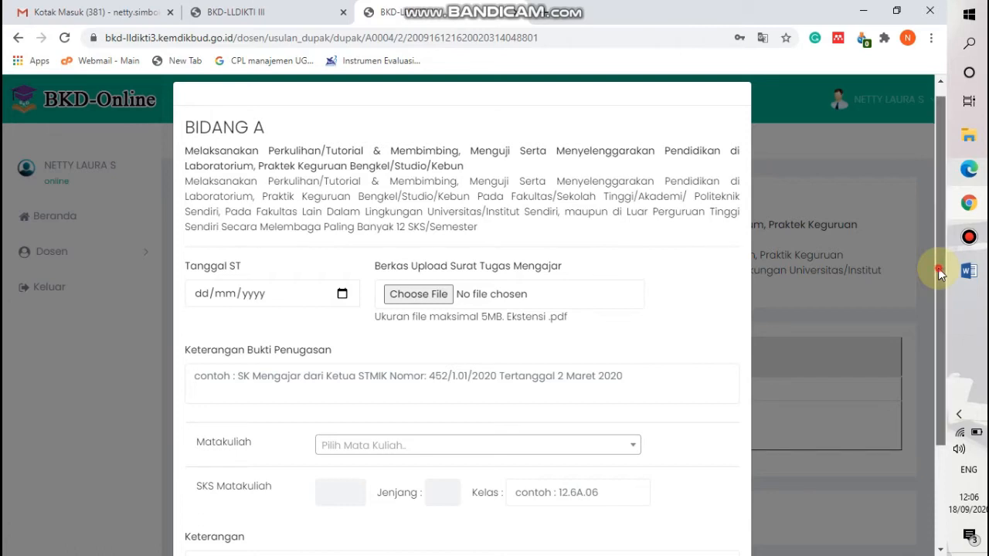
drag(938, 268, 943, 276)
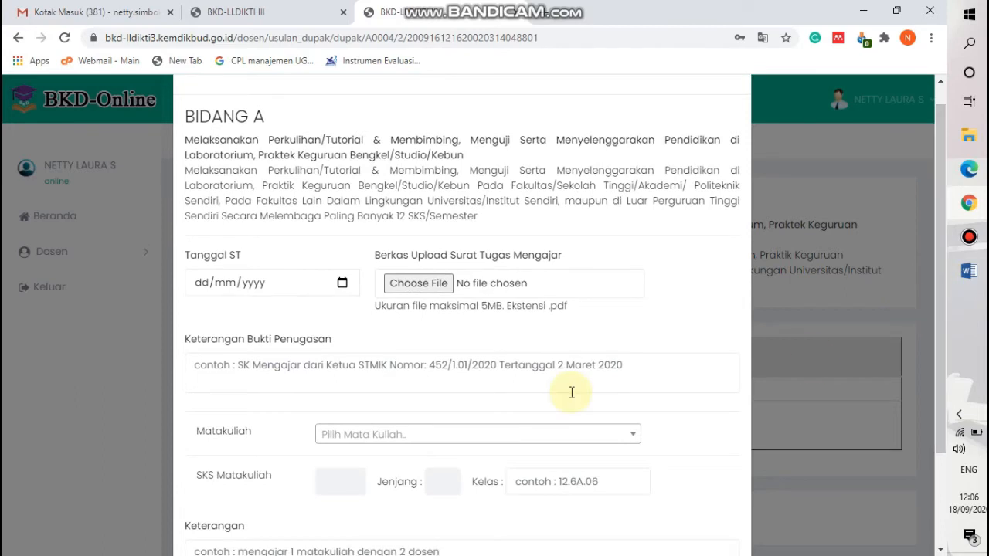
click(270, 285)
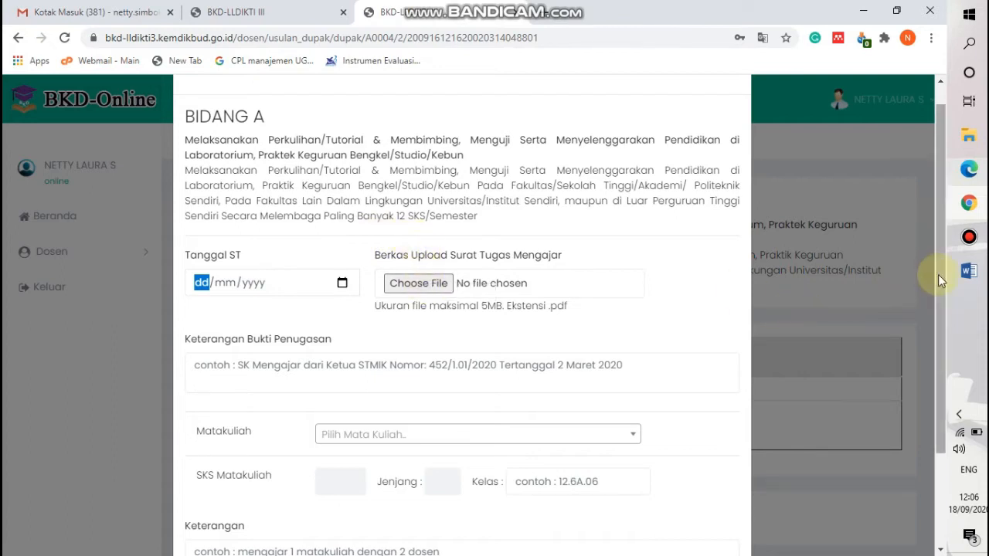
drag(938, 276, 863, 379)
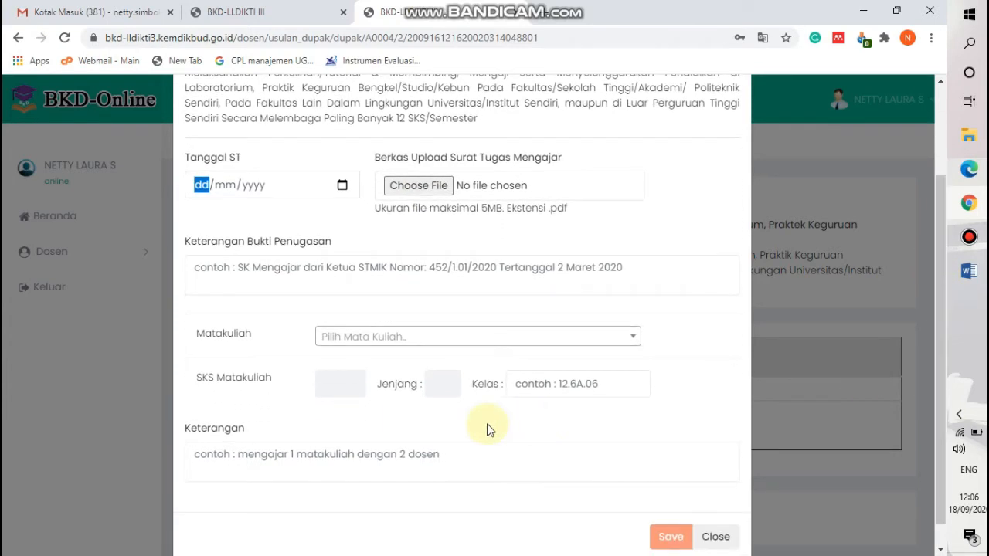
click(238, 272)
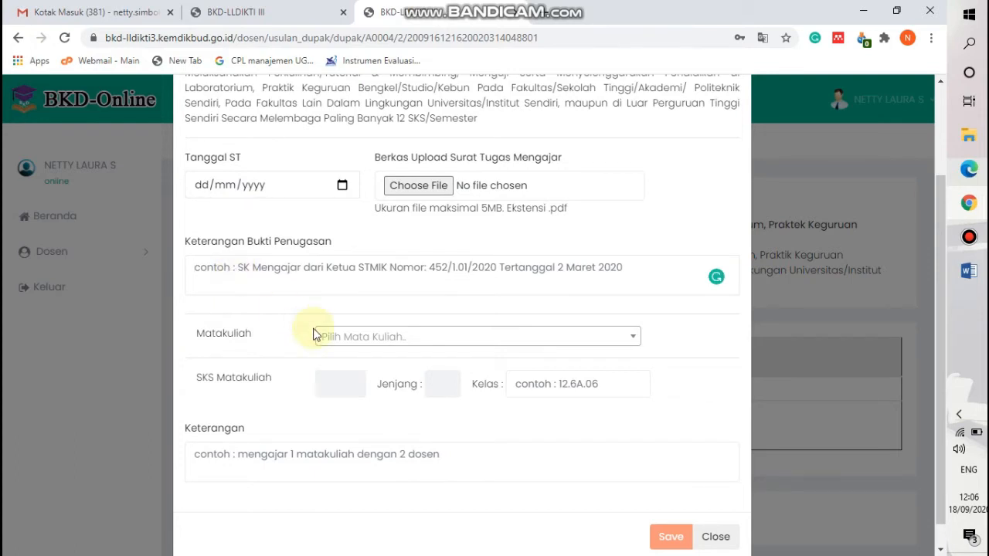
Step: Check the Matakuliah choices and Keterangan field, close the teaching entry without saving, and return to the Bidang A activity list
click(340, 341)
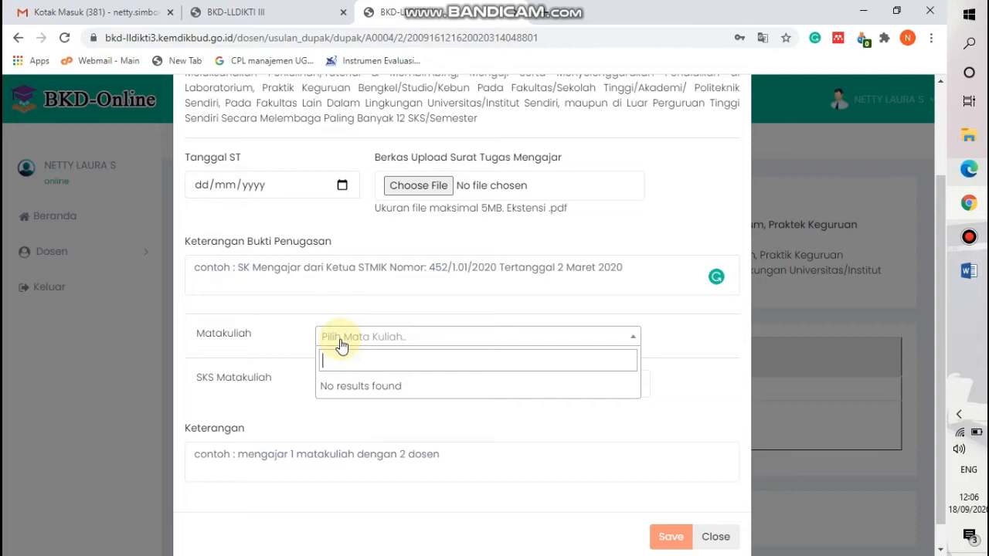
click(287, 449)
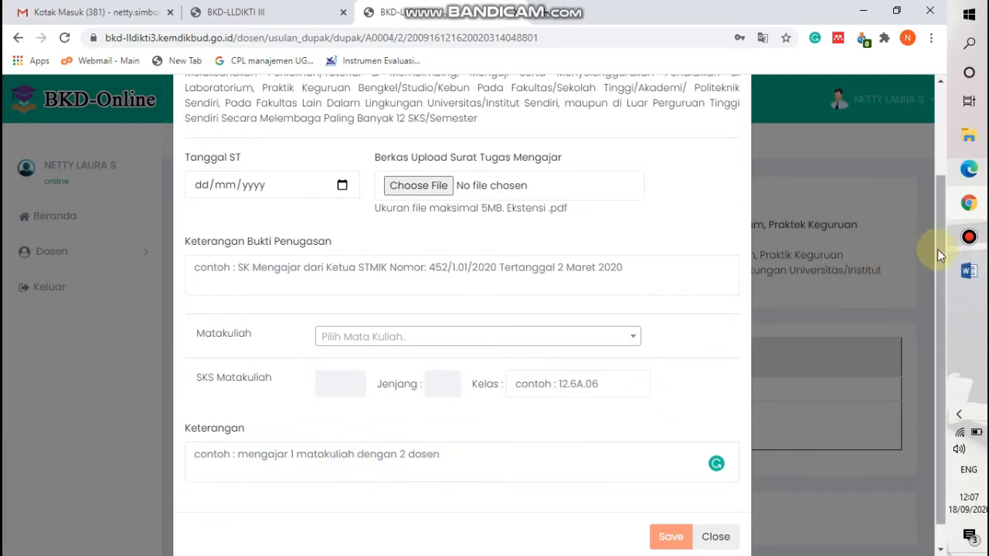
drag(937, 249, 947, 302)
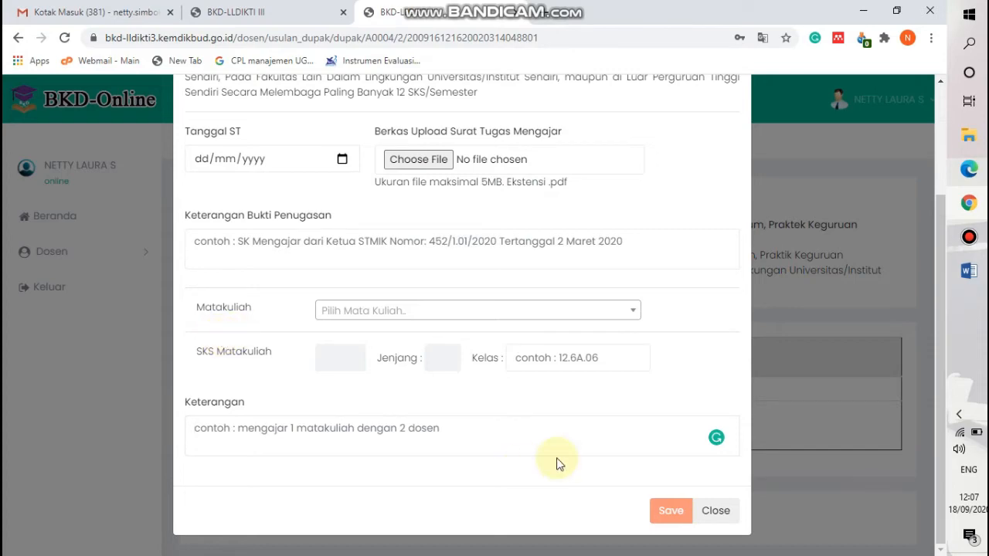
click(716, 511)
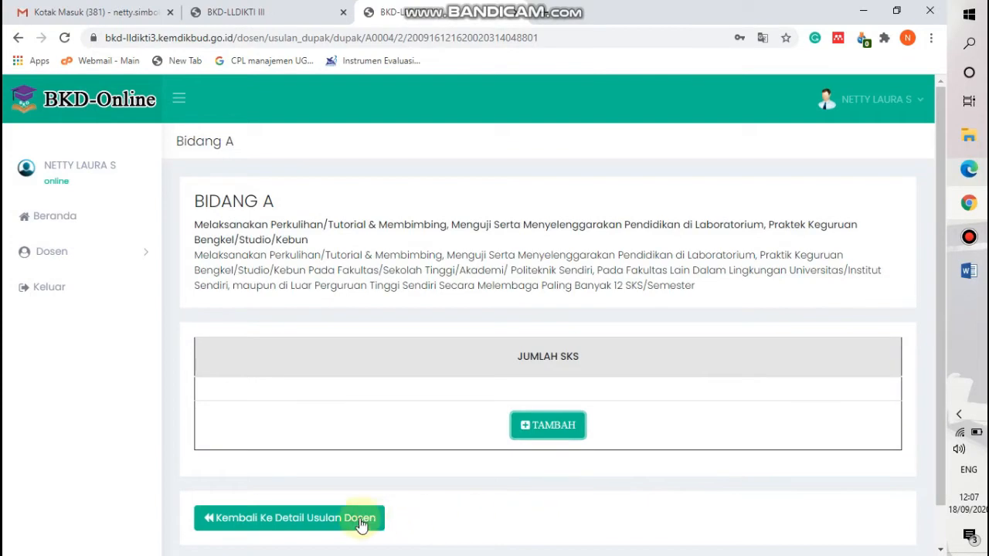
click(946, 286)
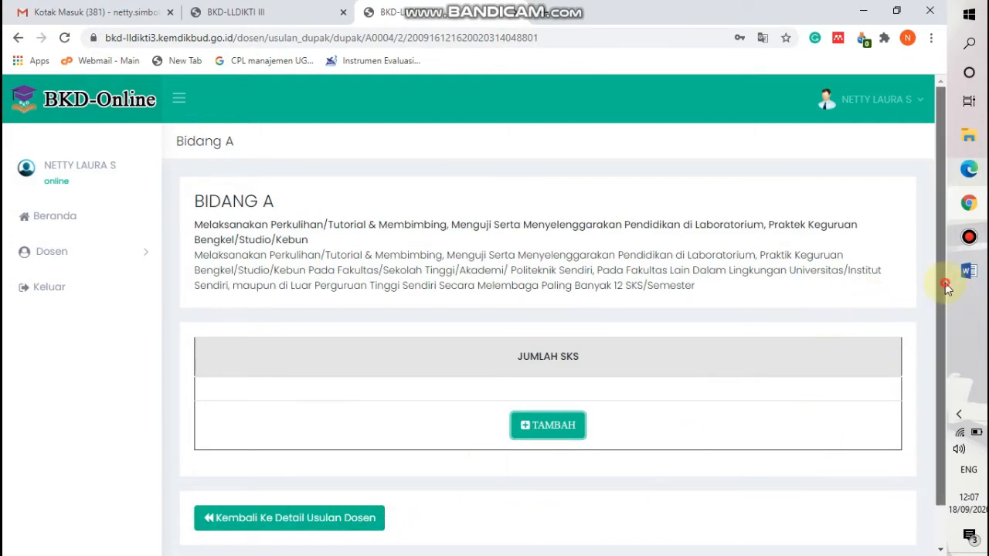
drag(946, 287, 945, 299)
click(323, 498)
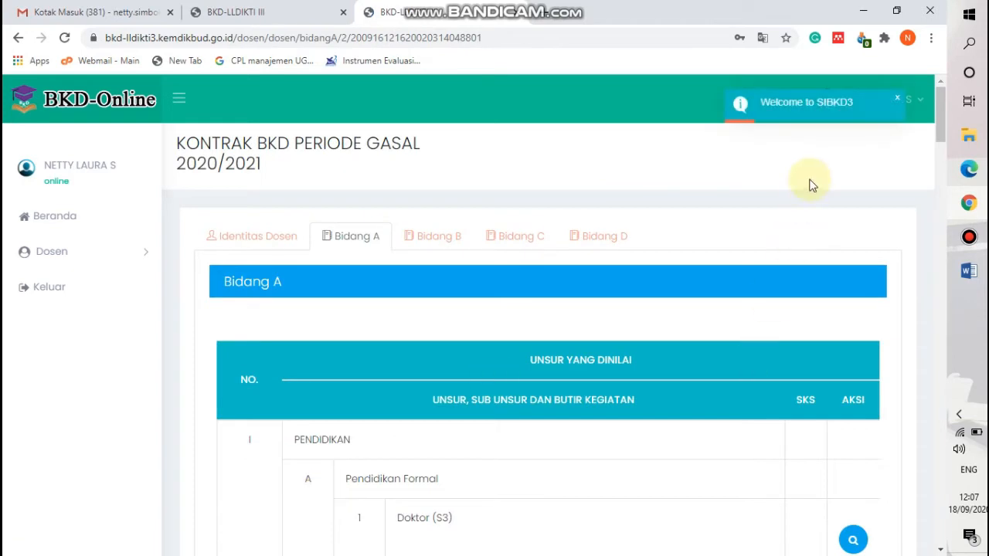
Step: Start a new Bidang A entry for item 6, ketua jurusan/bagian pada universitas, under Menduduki jabatan pimpinan perguruan tinggi
drag(940, 117, 956, 382)
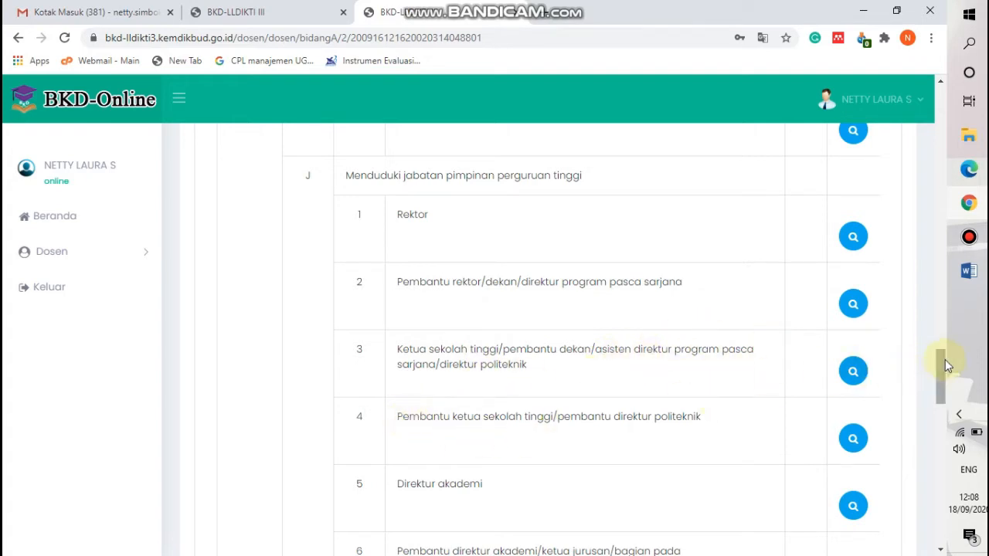
drag(941, 361, 956, 401)
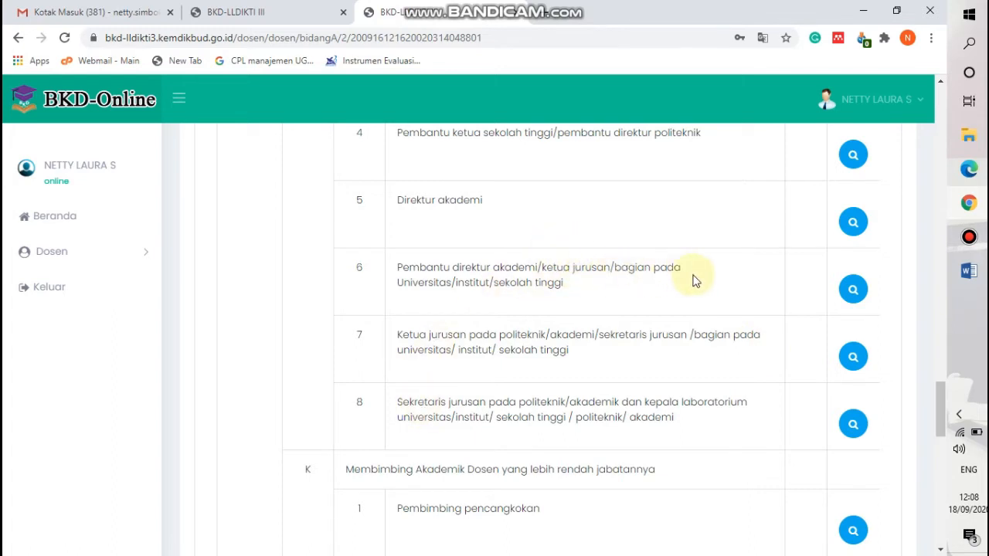
click(853, 288)
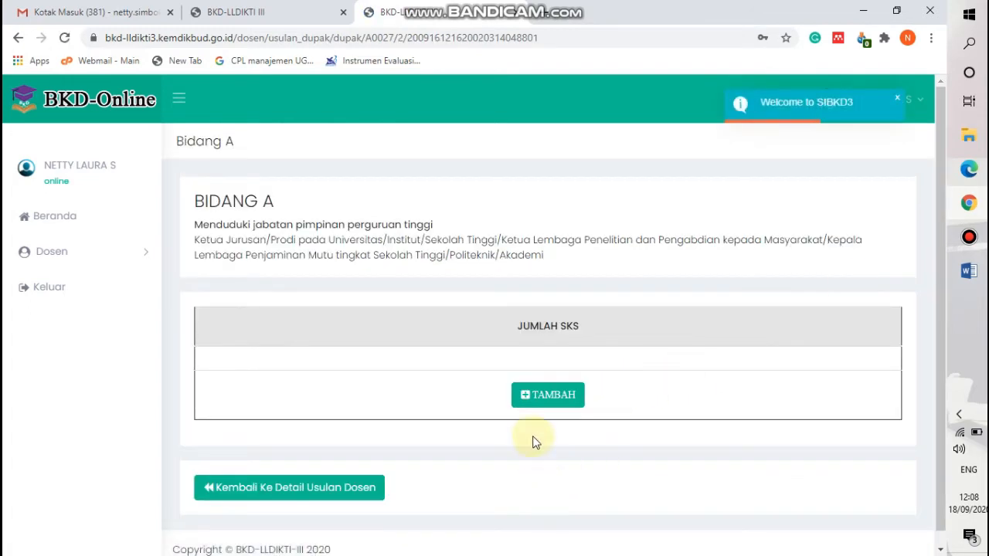
click(553, 398)
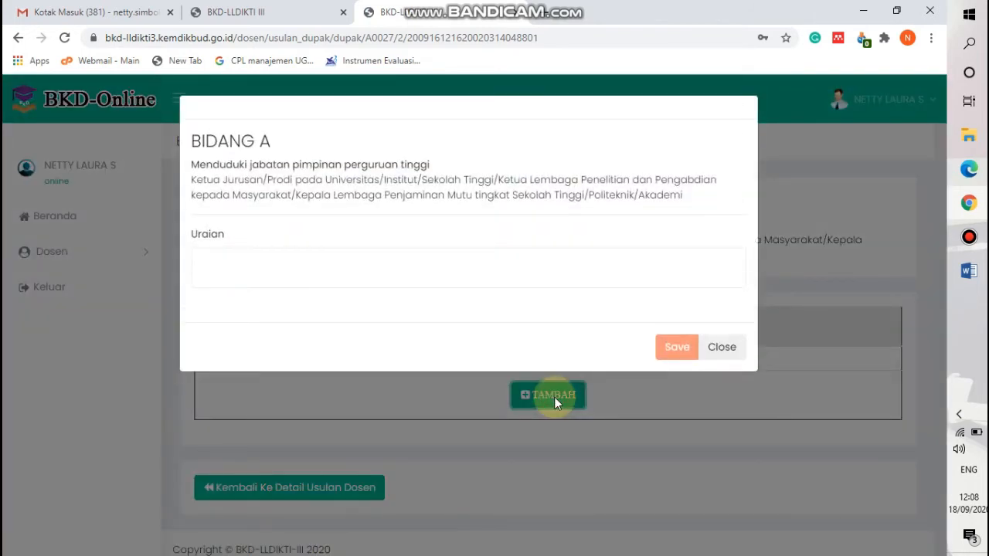
Step: Fill in the Uraian with "Ketua Program Studi Manajemen Universitas 17 Agustus 1945" and save the entry
click(221, 261)
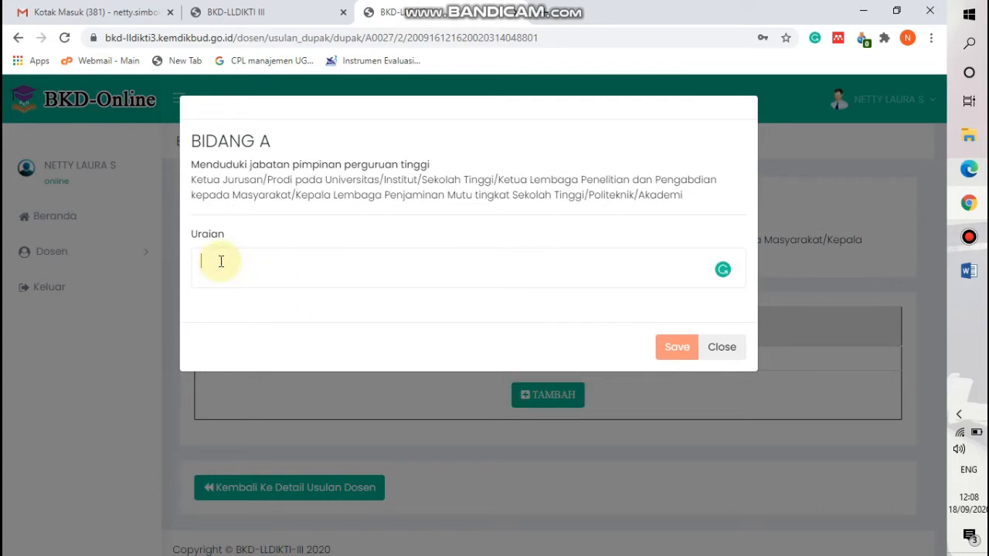
text(Ketua)
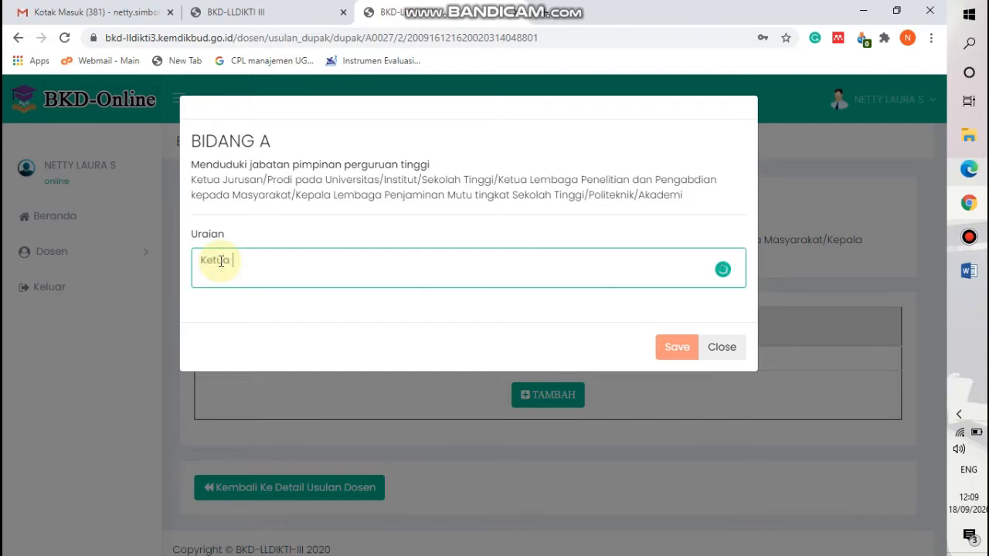
text( Program Studi Mmananjeme)
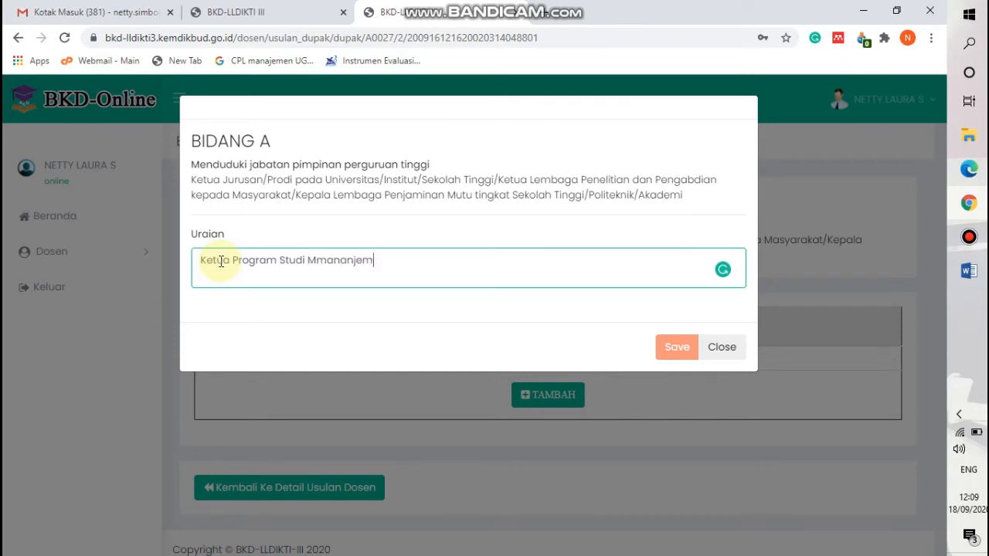
key(BackSpace)
key(BackSpace)
key(BackSpace)
key(BackSpace)
key(BackSpace)
key(BackSpace)
key(BackSpace)
key(BackSpace)
key(BackSpace)
text(anajemen U)
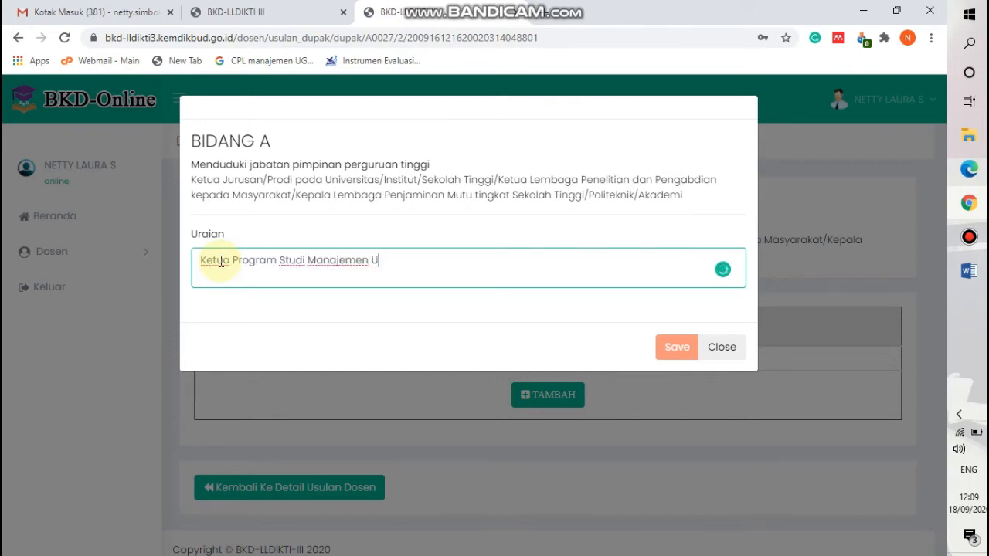
text(niversitas )
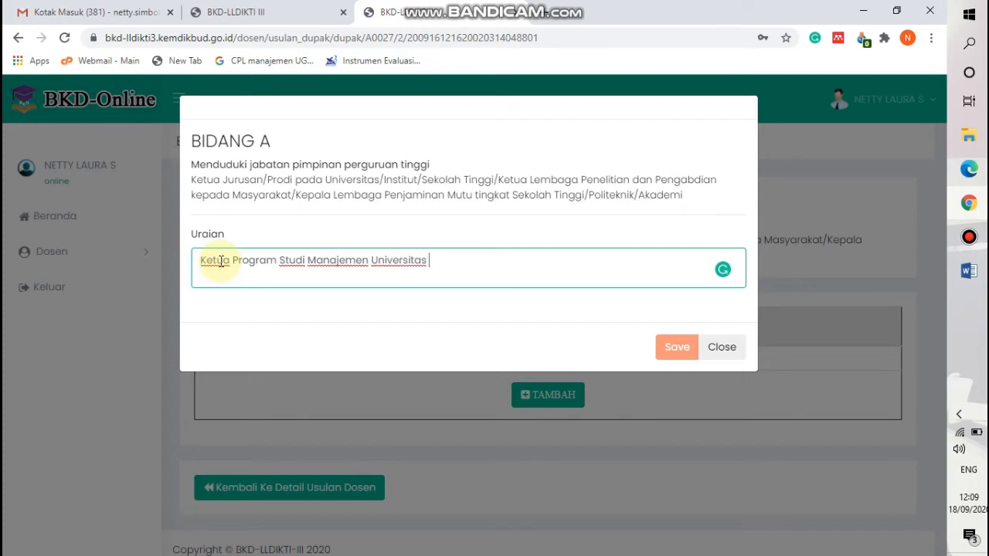
text(17 Agustus 1945)
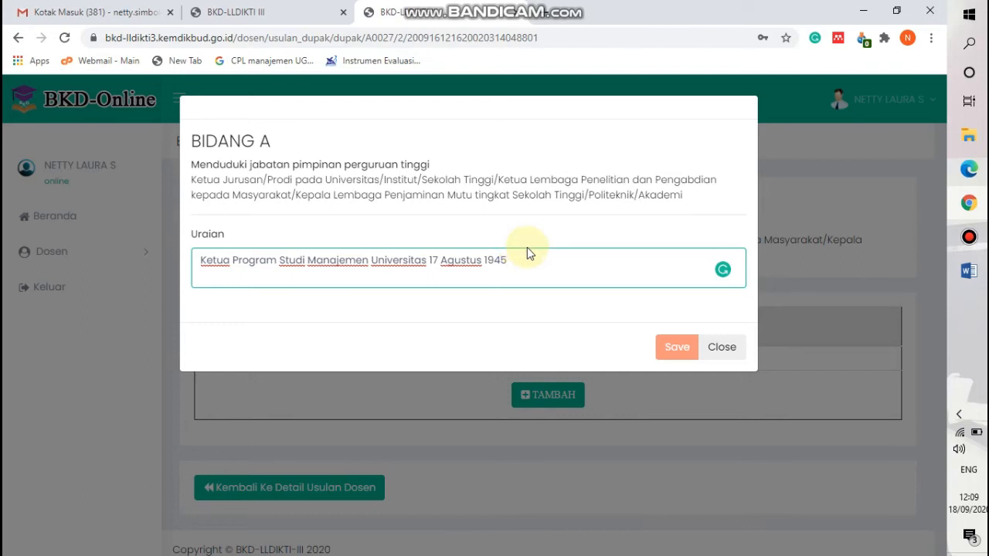
click(677, 348)
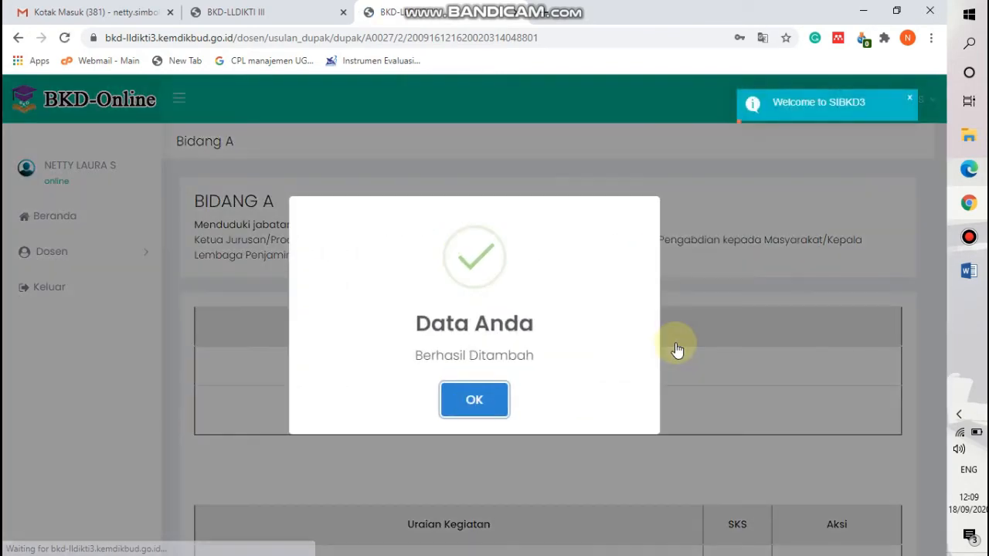
click(474, 403)
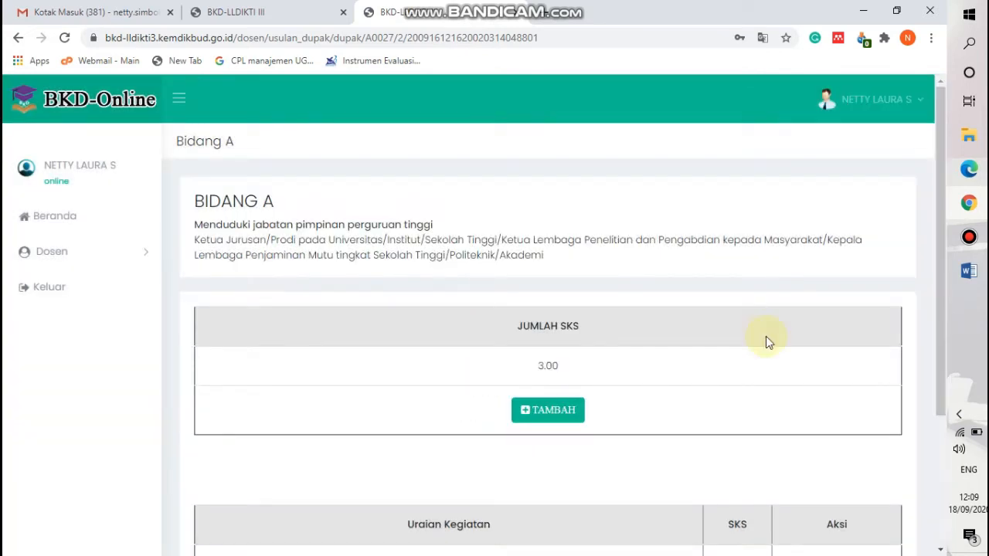
Step: Review the saved leadership entry, return to the Bidang A list, and check the SKS of the leadership and teaching items
drag(941, 254, 951, 386)
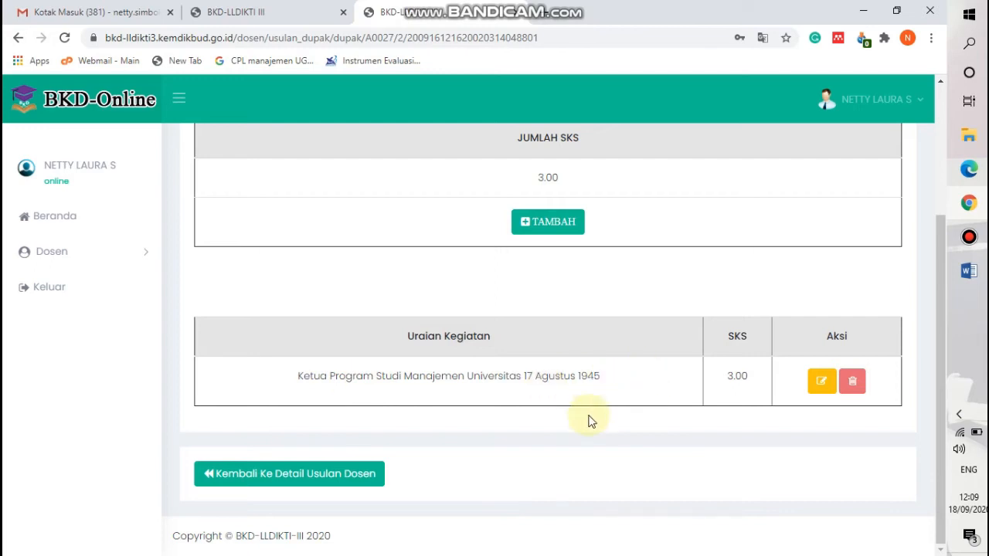
click(302, 475)
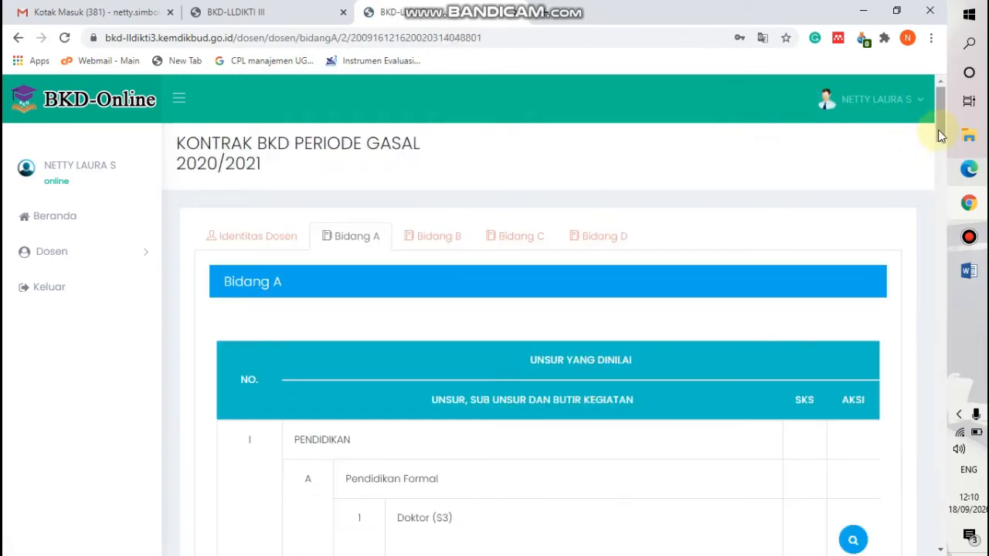
drag(938, 129, 872, 419)
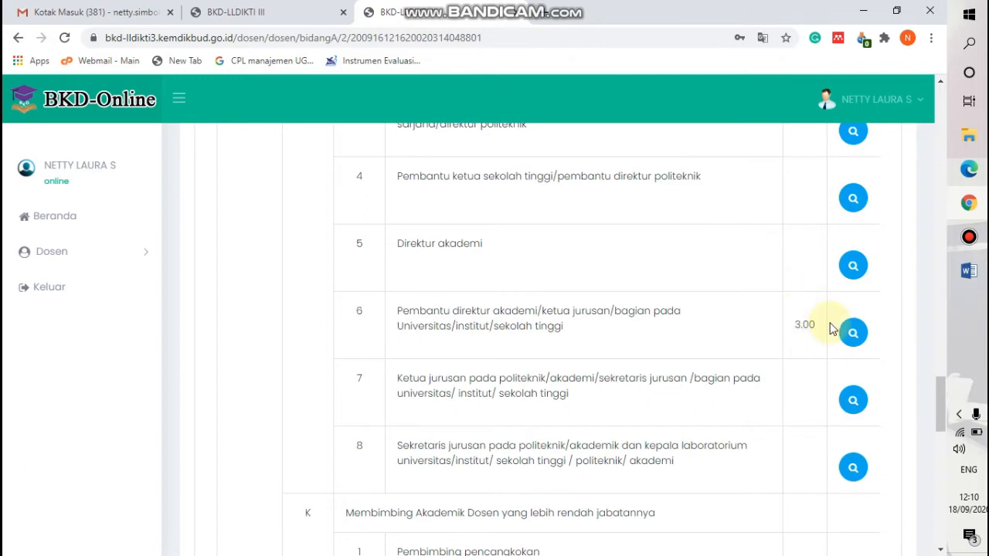
drag(939, 386, 942, 149)
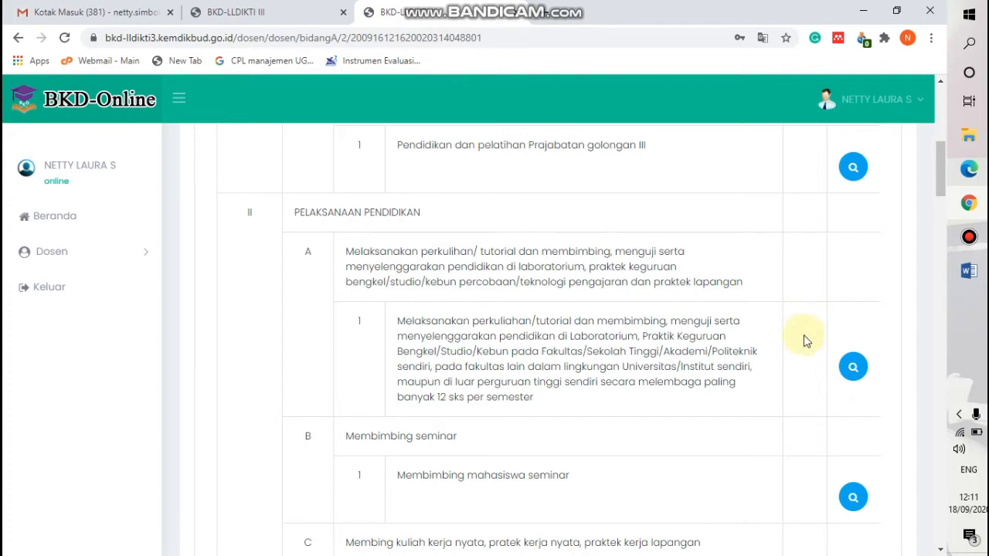
drag(938, 177, 939, 128)
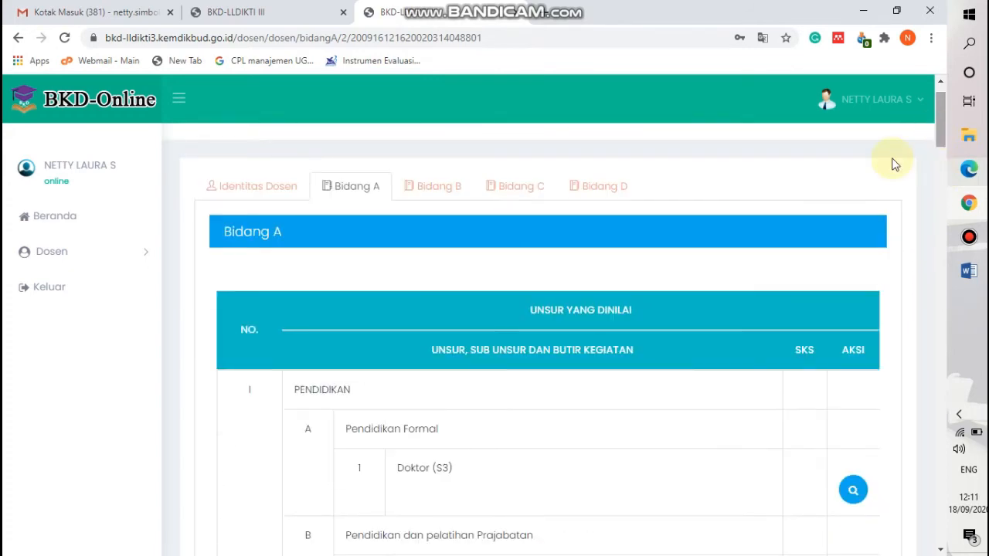
Step: Open Bidang B and examine the Pelaksanaan Penelitian items from books down to journal publications
click(431, 186)
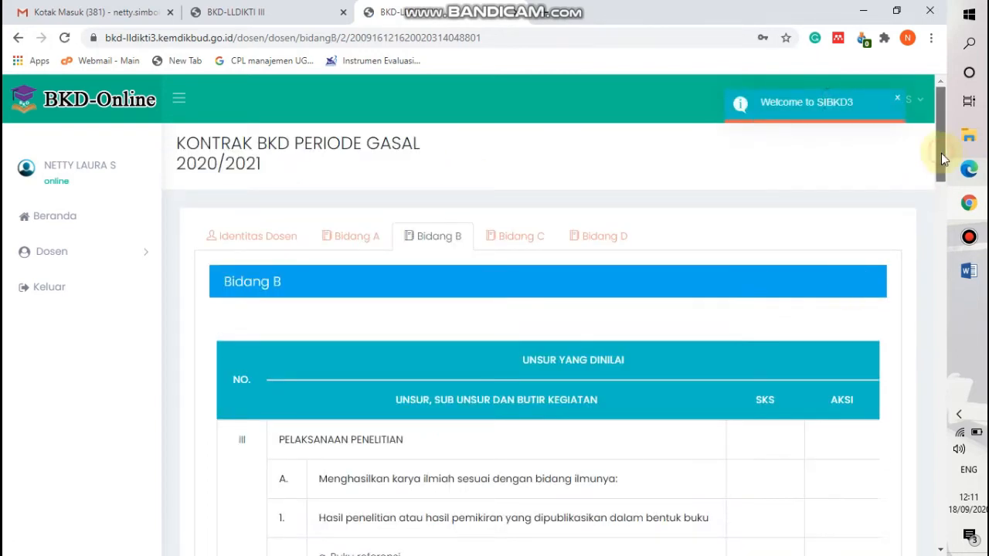
drag(940, 153, 942, 168)
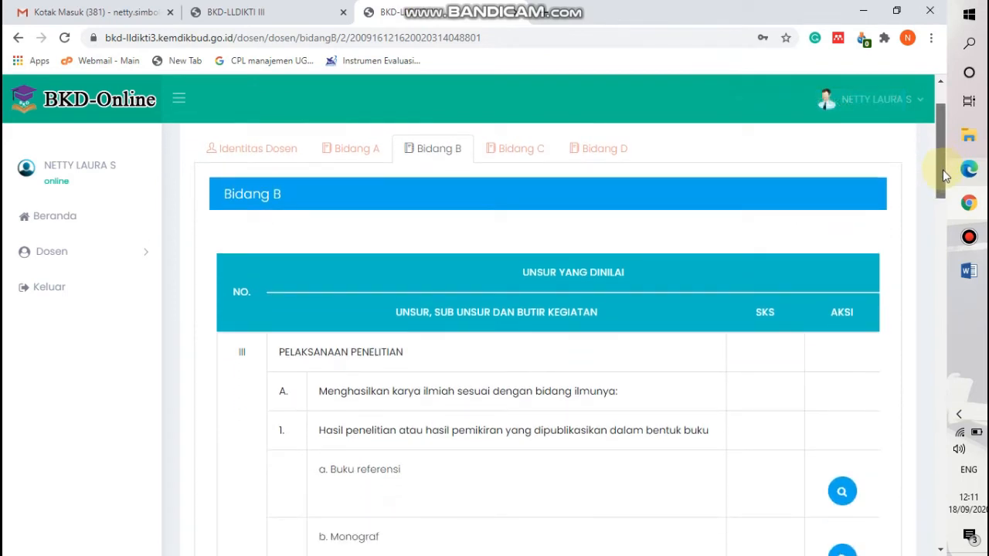
drag(943, 170, 949, 210)
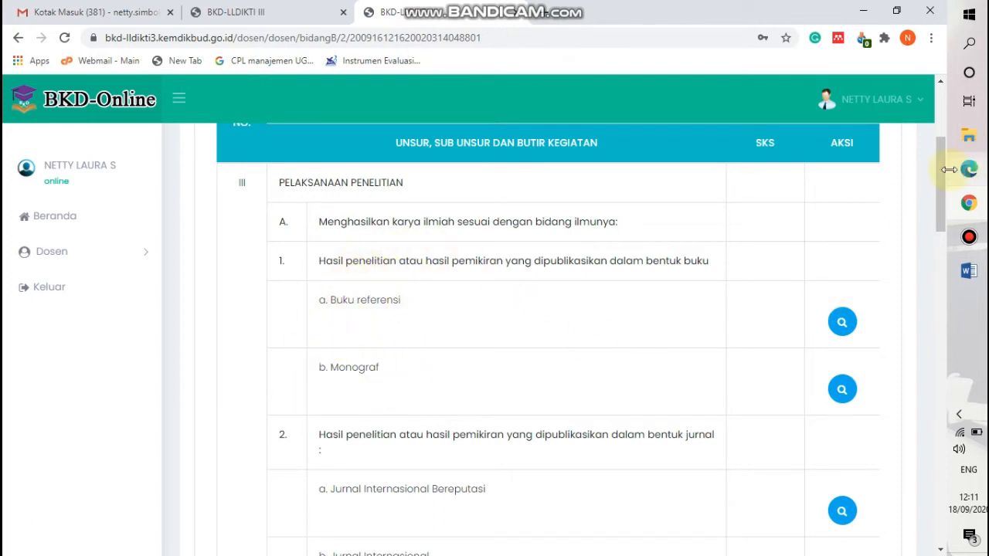
drag(940, 173, 952, 249)
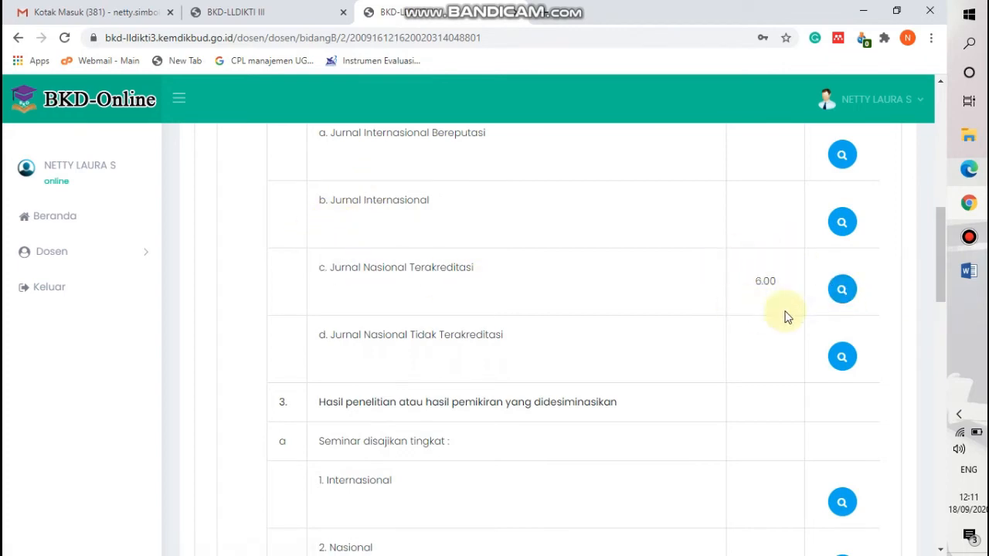
Step: Inspect the new-entry form for Jurnal Nasional Terakreditasi with its Uraian field, and close it without saving
click(842, 291)
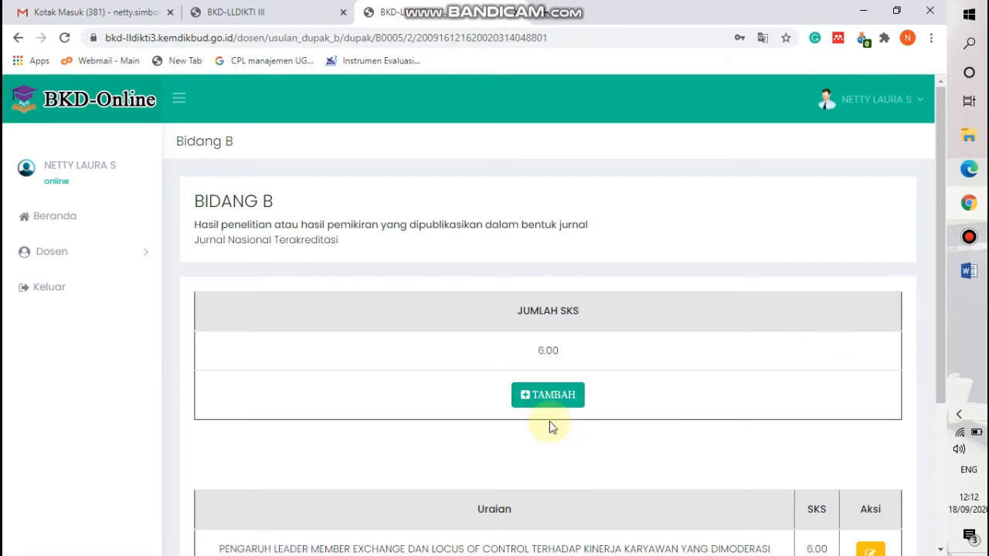
click(553, 397)
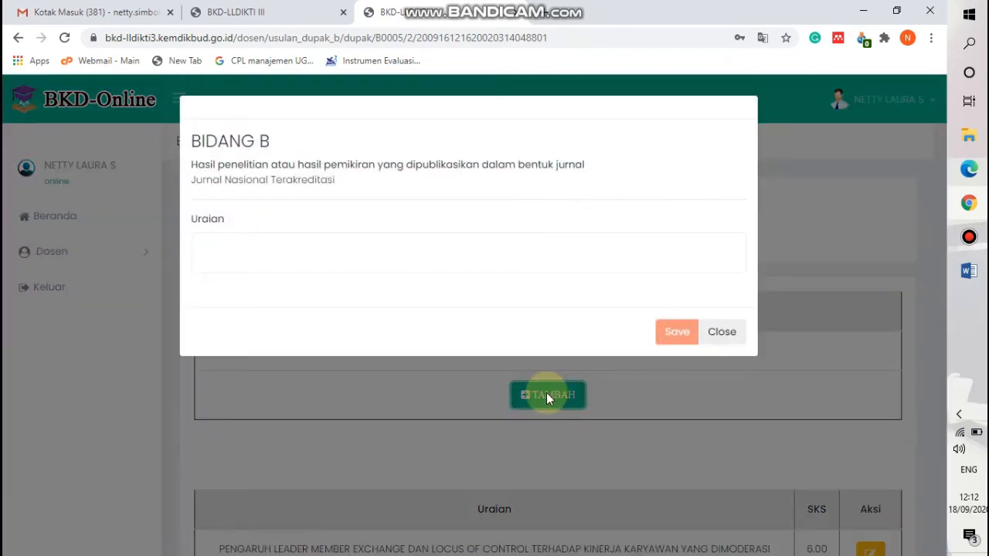
click(195, 243)
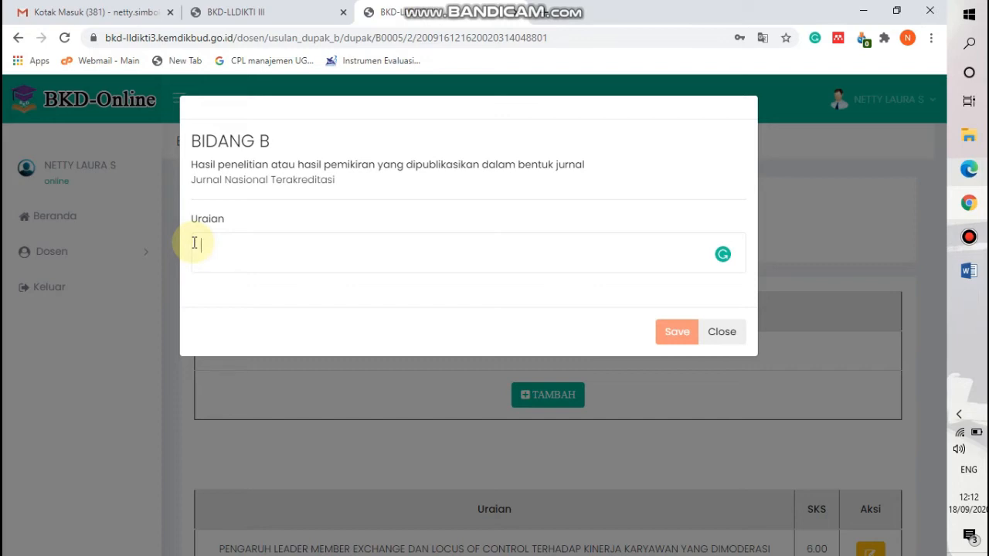
click(200, 242)
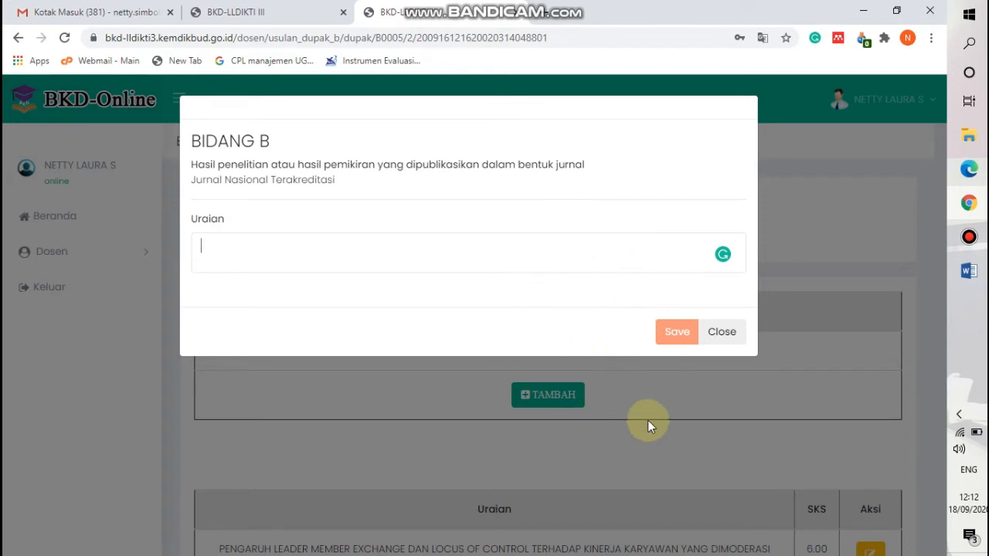
click(726, 334)
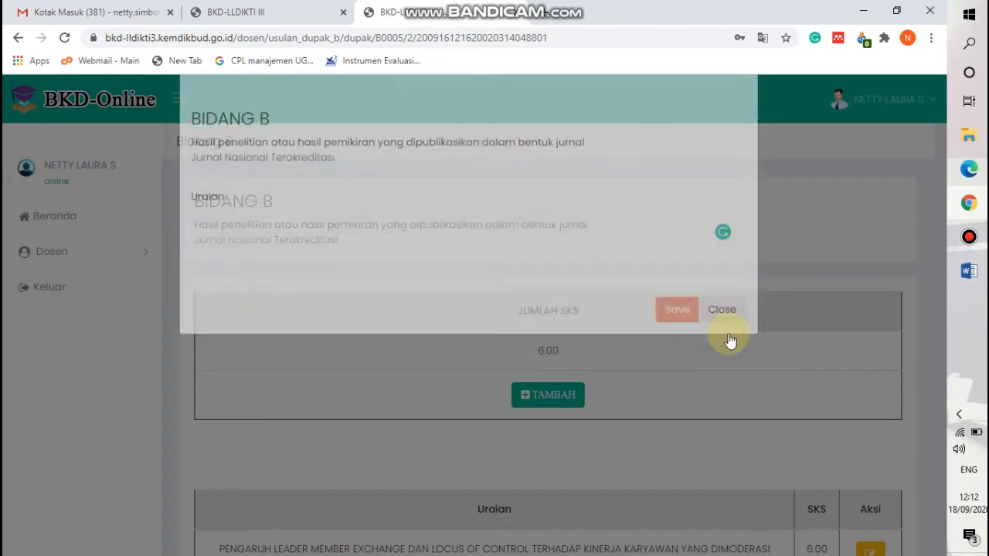
Step: Review the existing Jurnal Nasional Terakreditasi record and return to the Bidang B activity list
drag(940, 245, 949, 369)
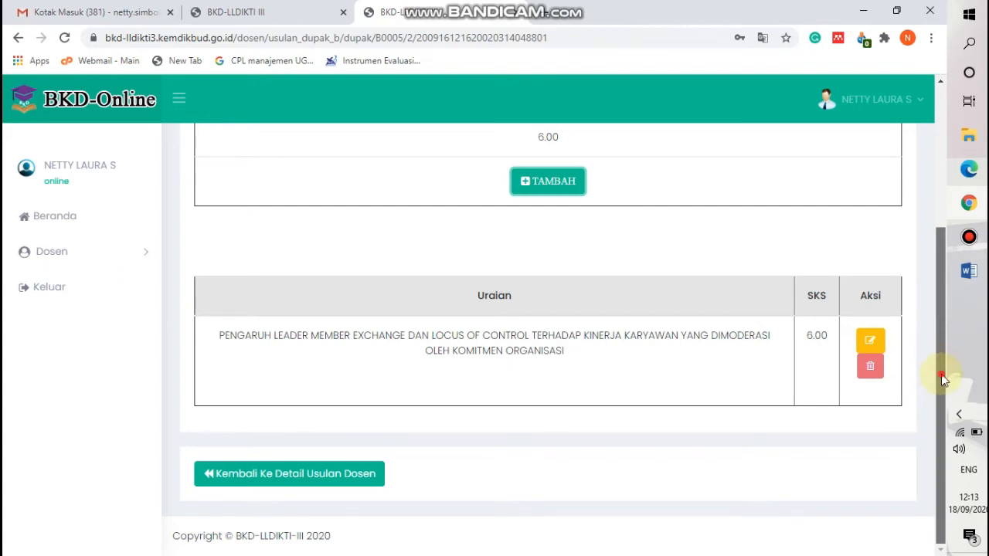
drag(942, 378, 932, 490)
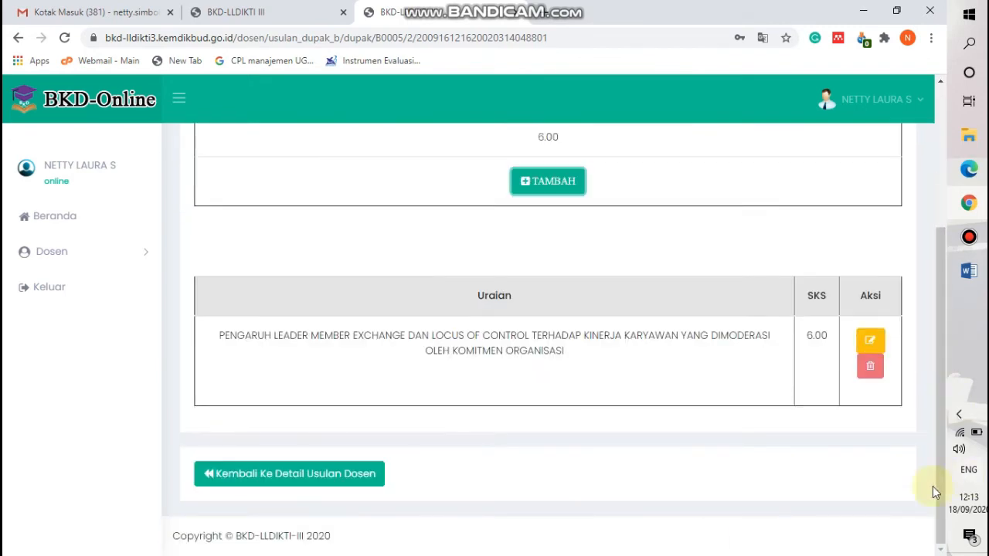
click(333, 478)
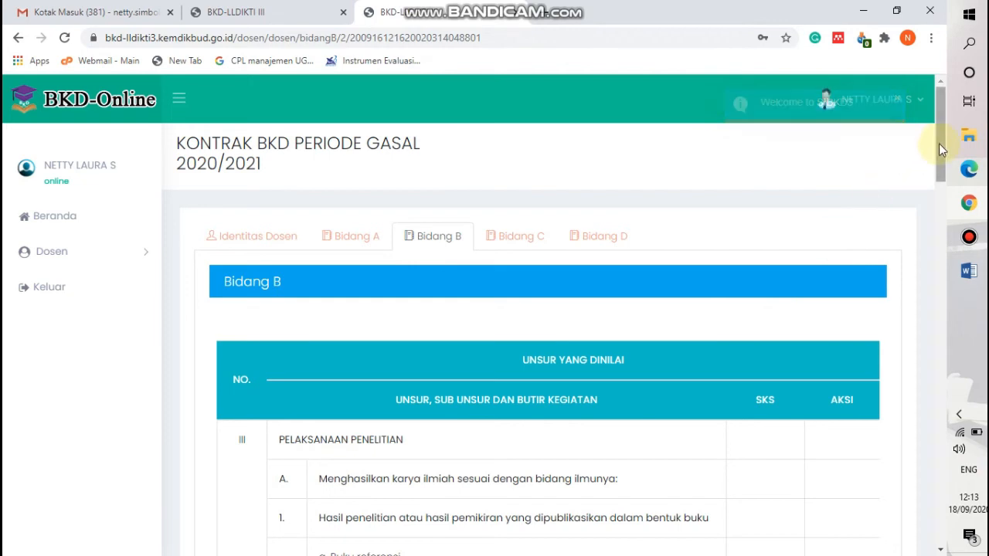
Step: Check the SKS of the Jurnal Nasional Terakreditasi item in the Bidang B list
drag(938, 143, 963, 266)
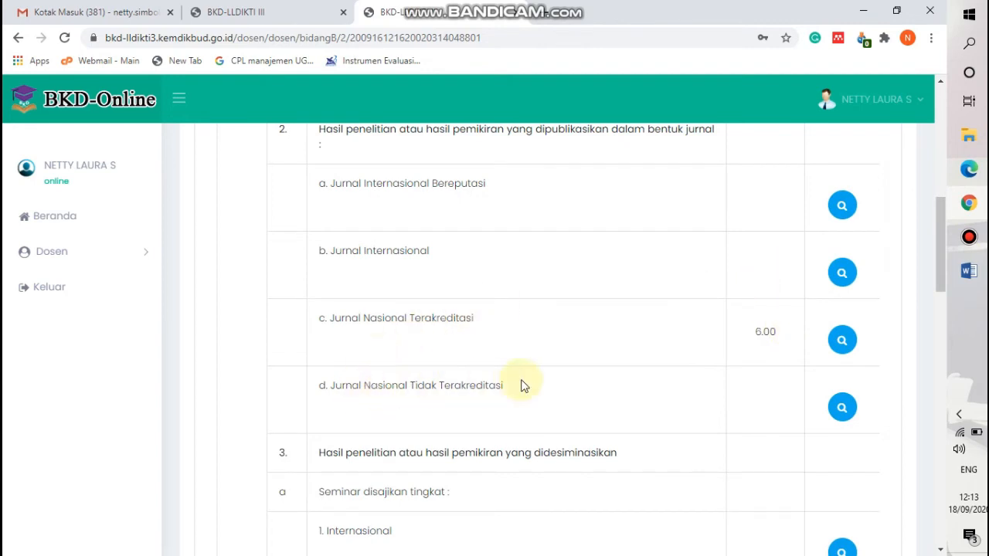
drag(940, 225, 928, 126)
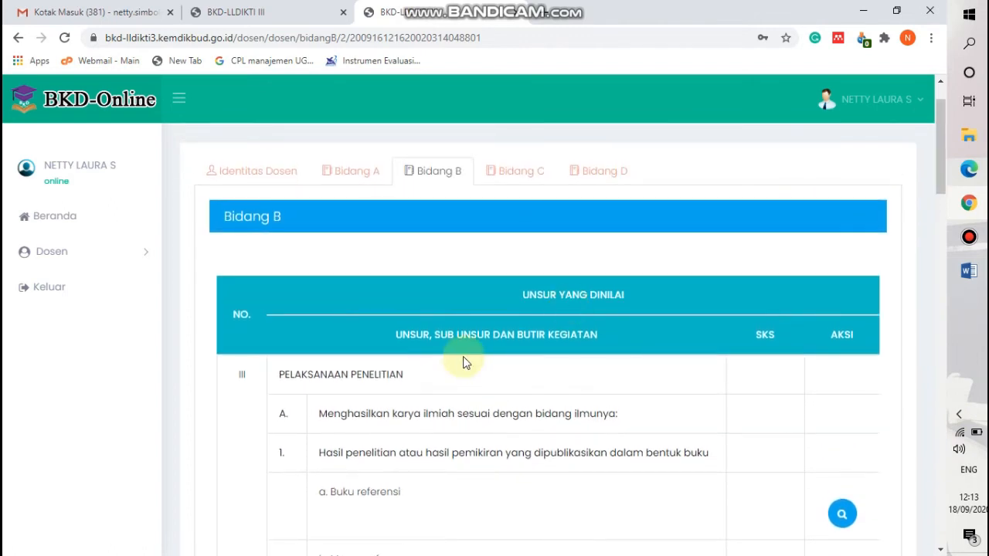
Step: Open Bidang C and examine the Pelaksanaan Pengabdian Kepada Masyarakat items from leadership positions down to community training
click(515, 172)
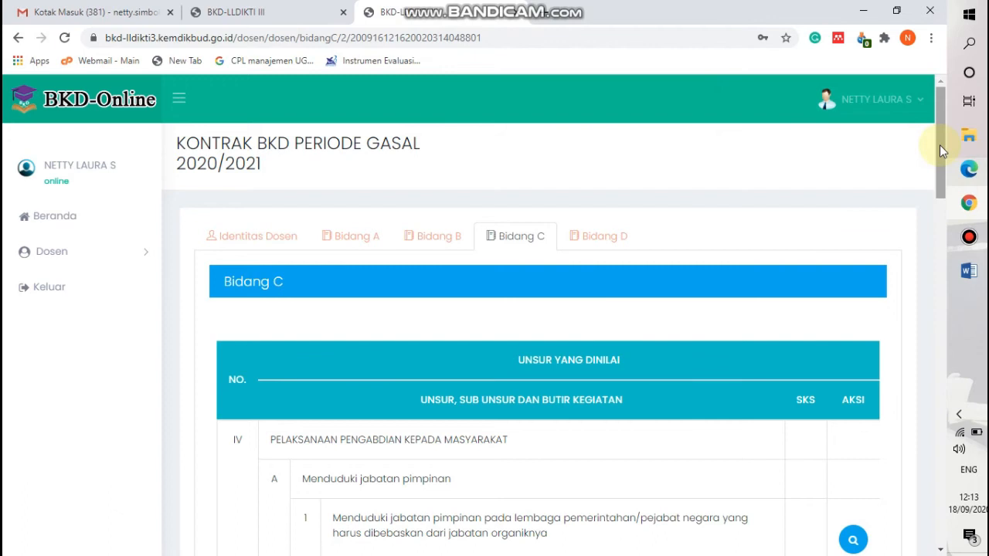
drag(939, 145, 947, 189)
scroll(949, 191, down, 1)
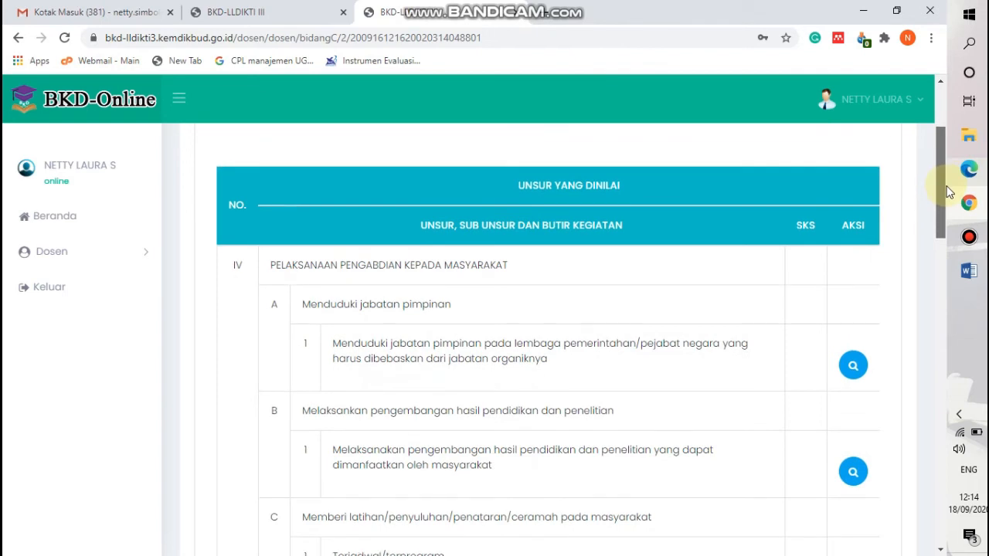
scroll(949, 191, down, 3)
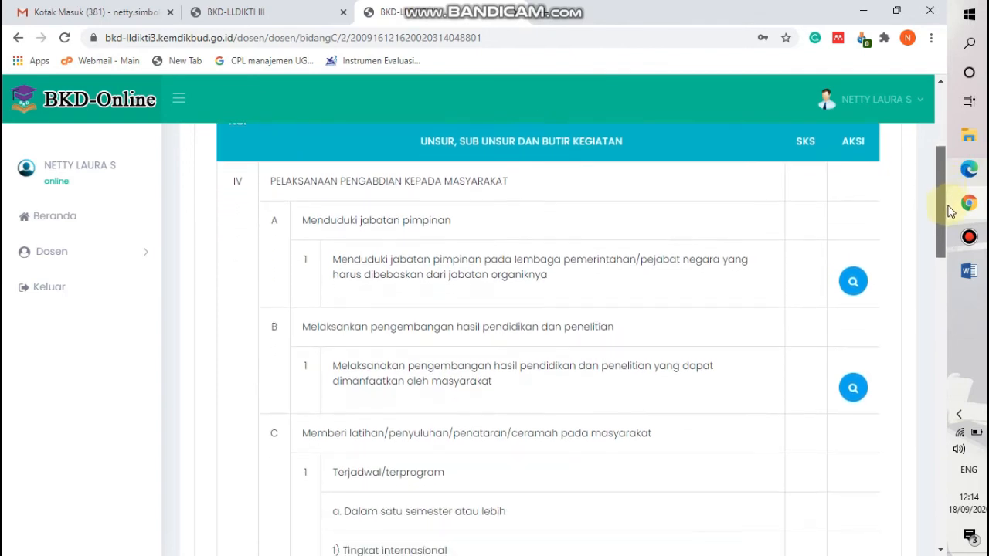
scroll(950, 223, down, 1)
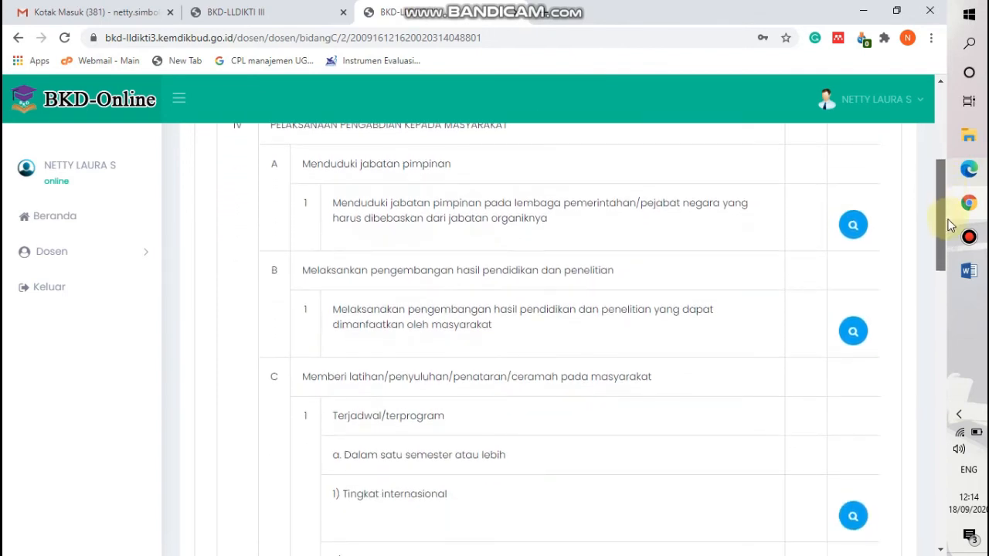
scroll(950, 225, down, 1)
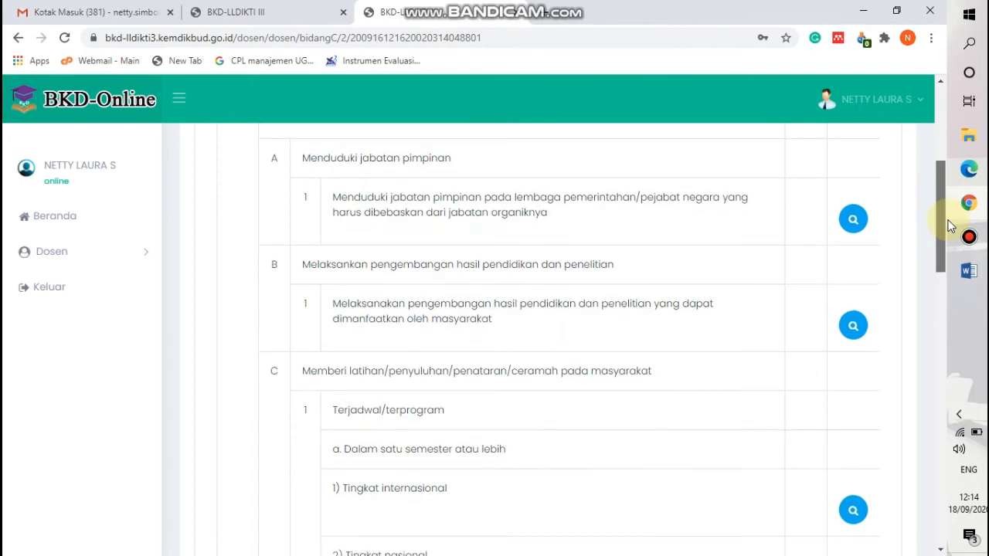
scroll(950, 228, down, 3)
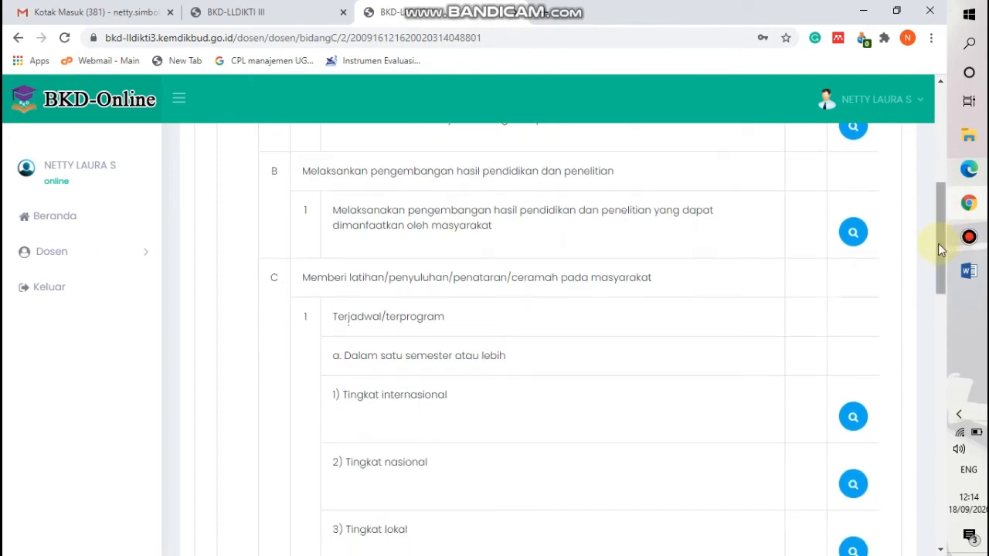
drag(940, 246, 910, 375)
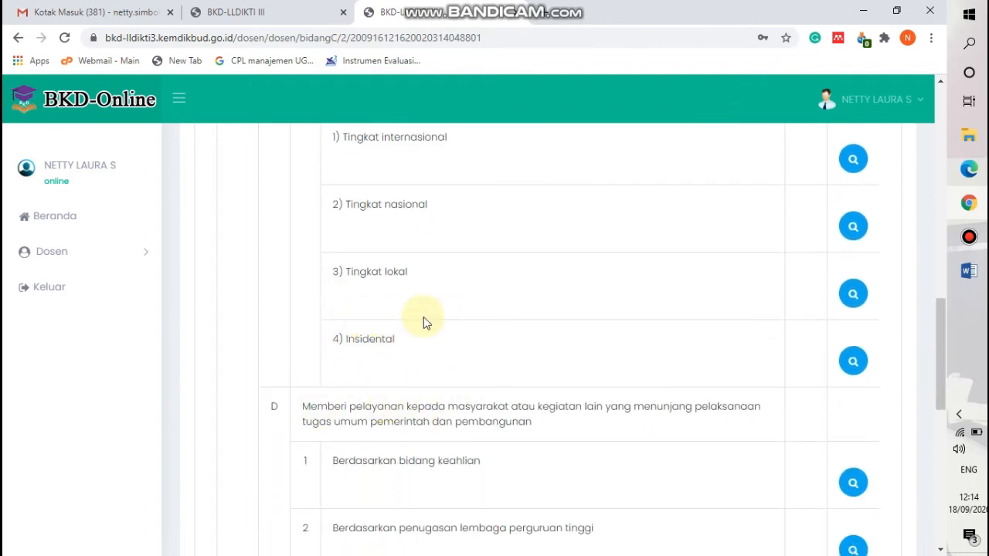
Step: Inspect the new-entry form for Insidental community training, close it without saving, and return to the Bidang C list
click(852, 371)
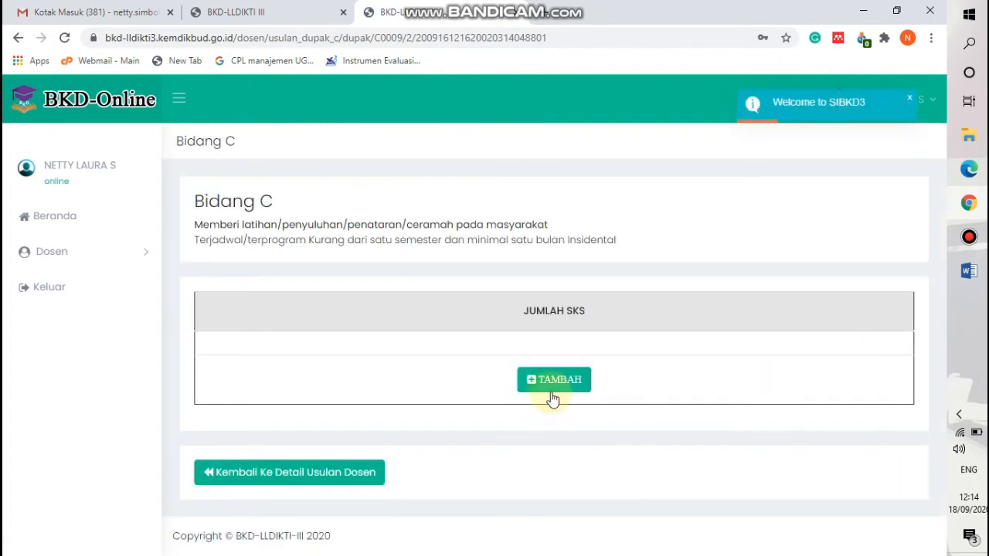
click(556, 381)
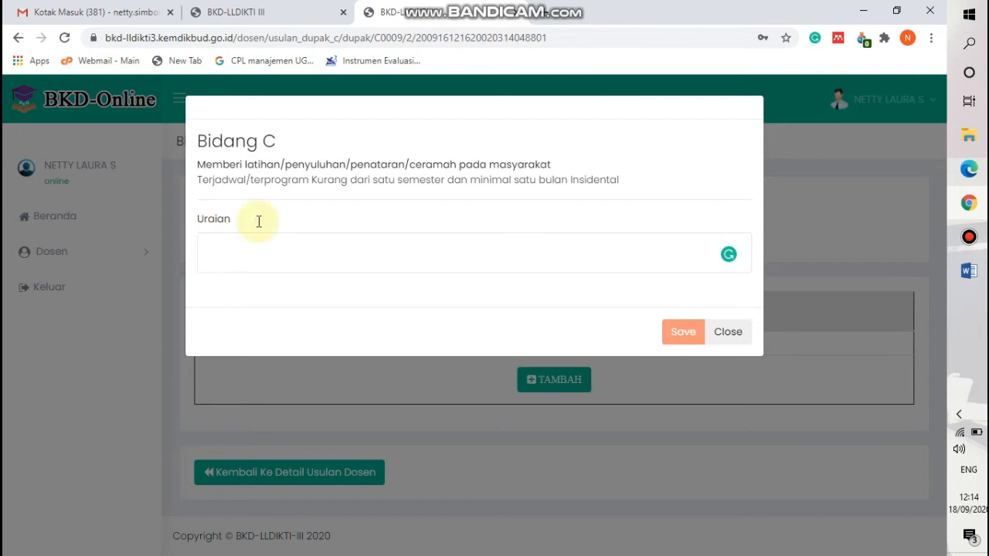
click(730, 333)
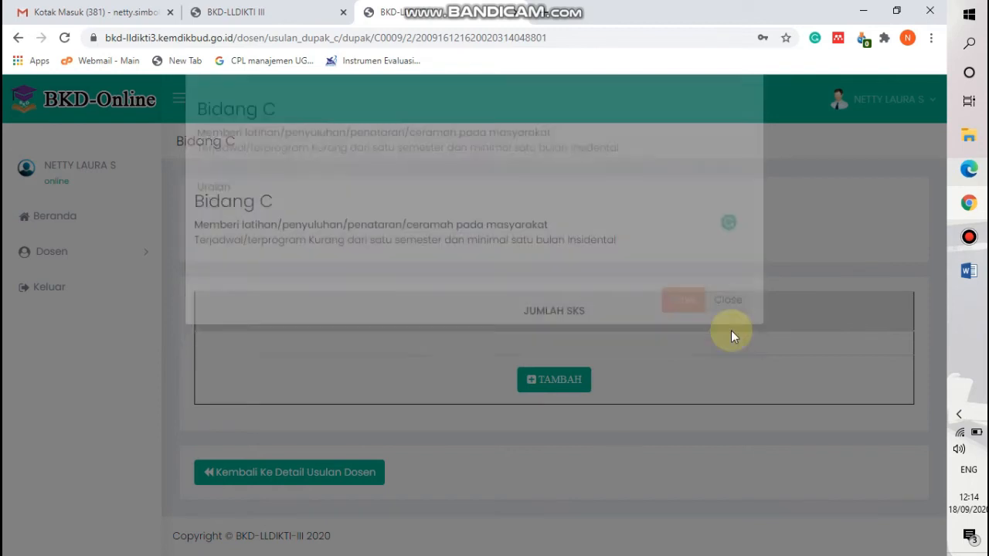
click(293, 472)
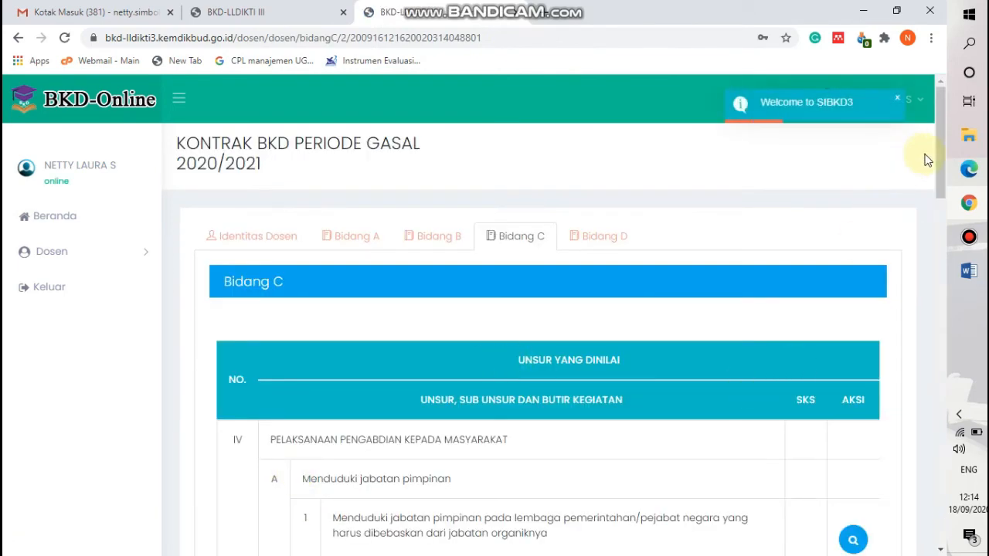
Step: Inspect the new-entry form for community service results published in a journal (item F), close it without saving, and return to Bidang C
drag(939, 158, 947, 493)
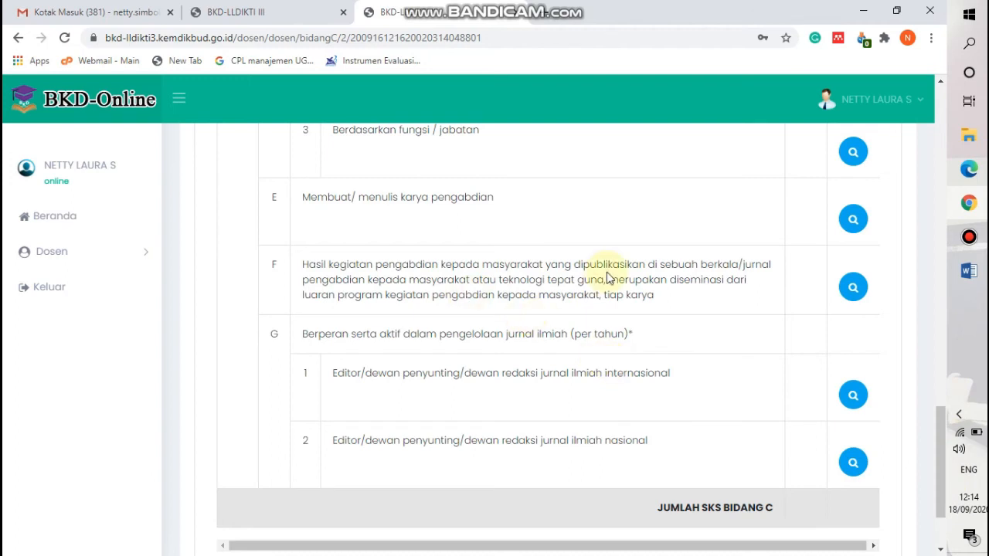
click(854, 288)
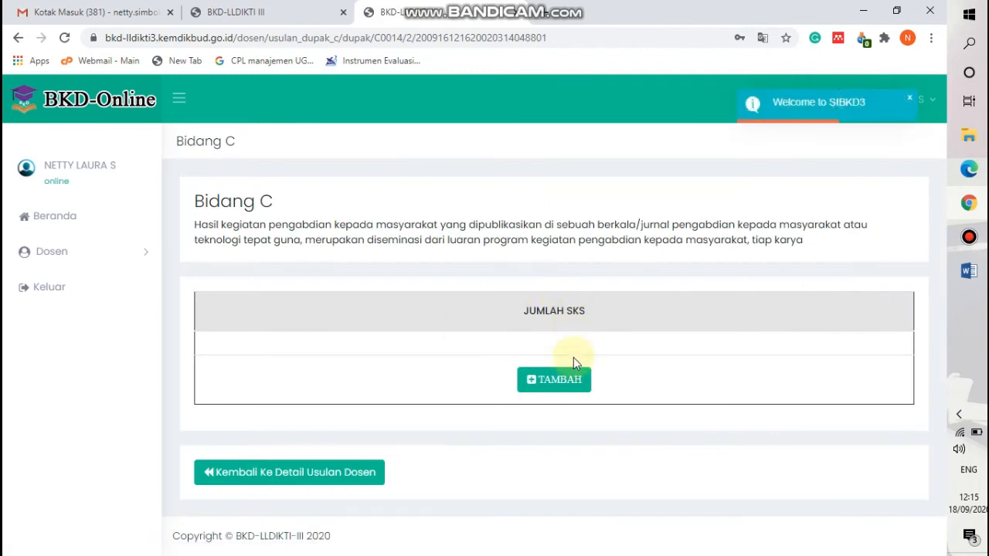
click(566, 389)
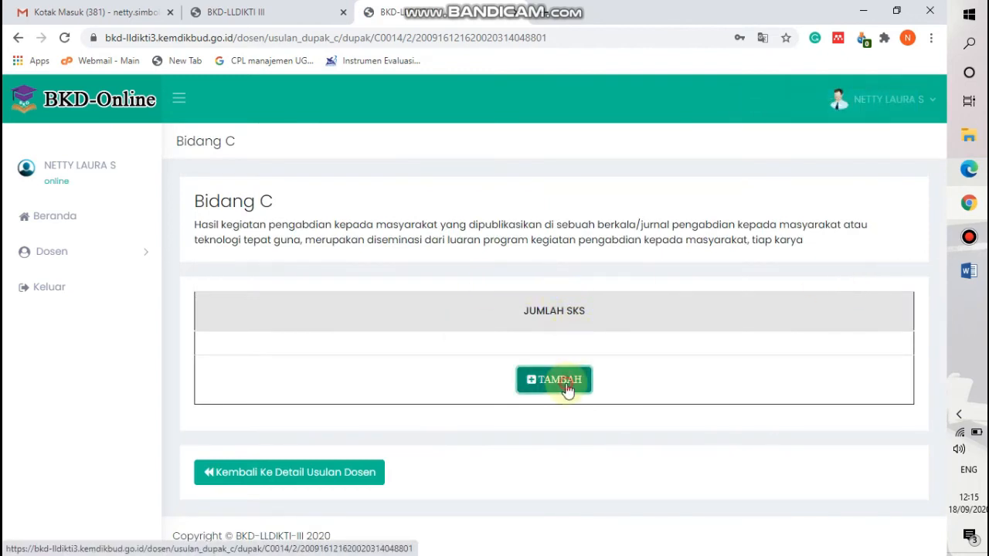
click(212, 257)
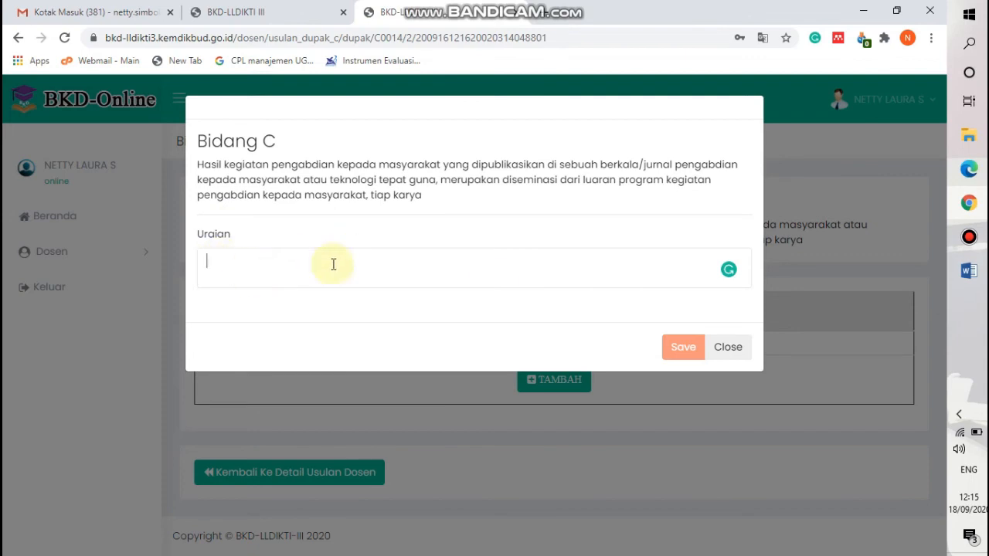
click(730, 348)
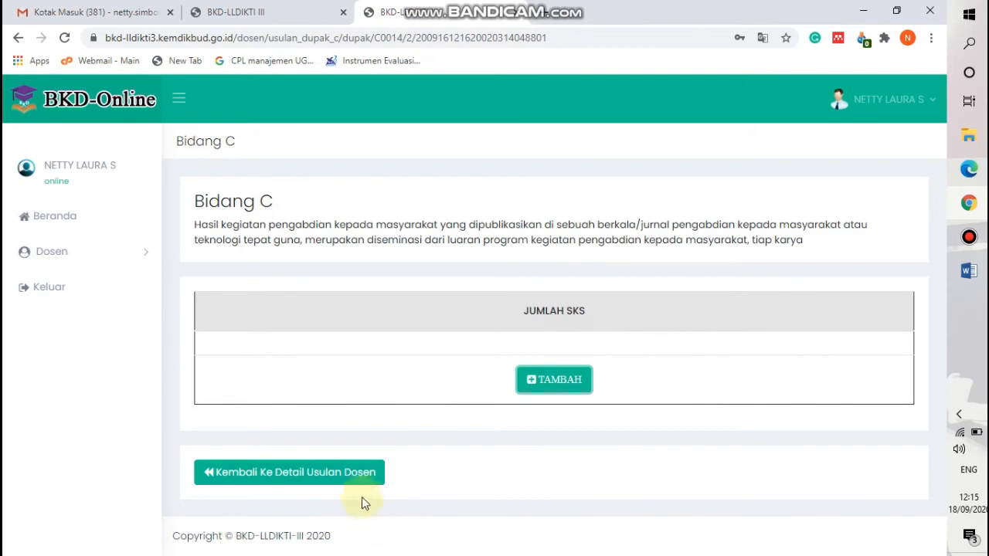
click(348, 478)
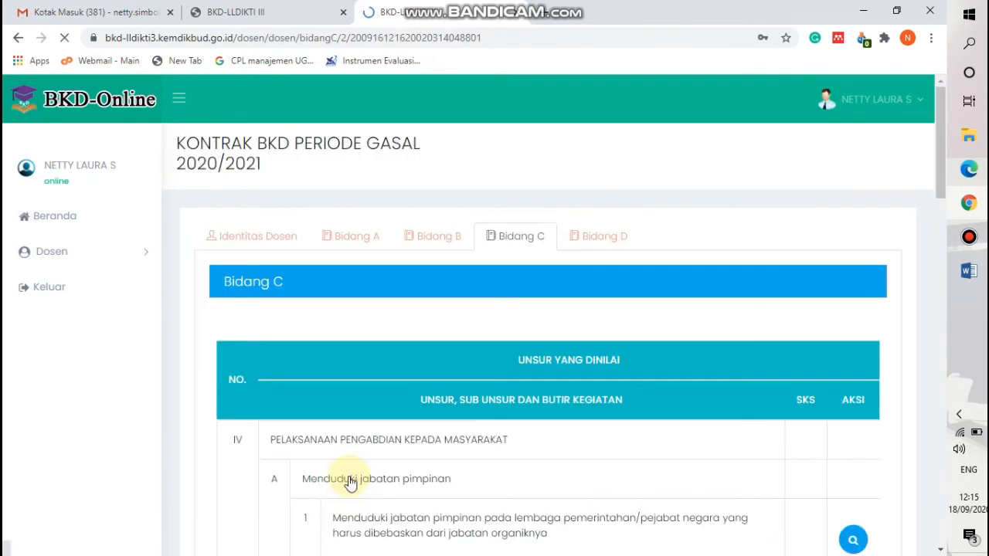
Step: Open Bidang D, inspect the new-entry form for Anggota in international/national/regional scientific meetings, and go back without saving
click(604, 232)
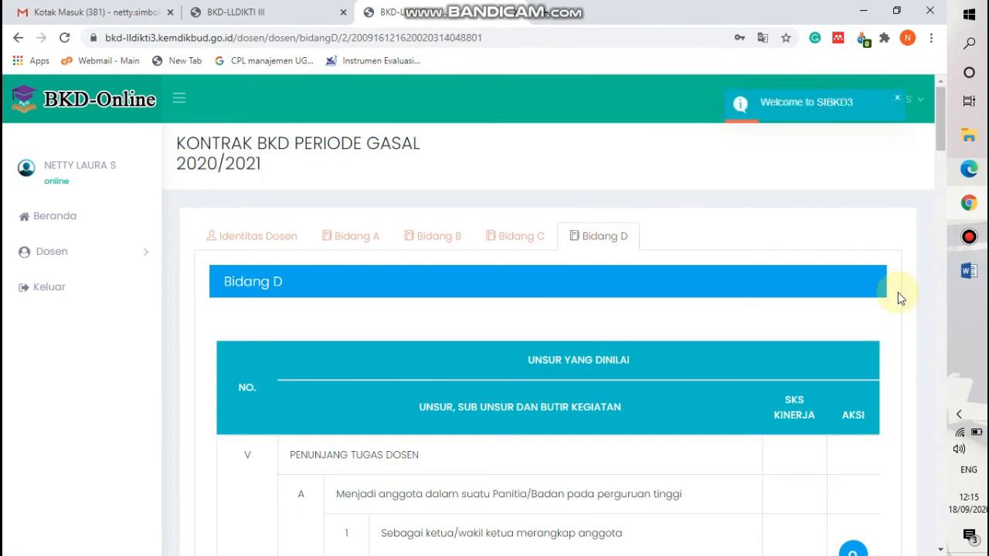
drag(940, 140, 920, 354)
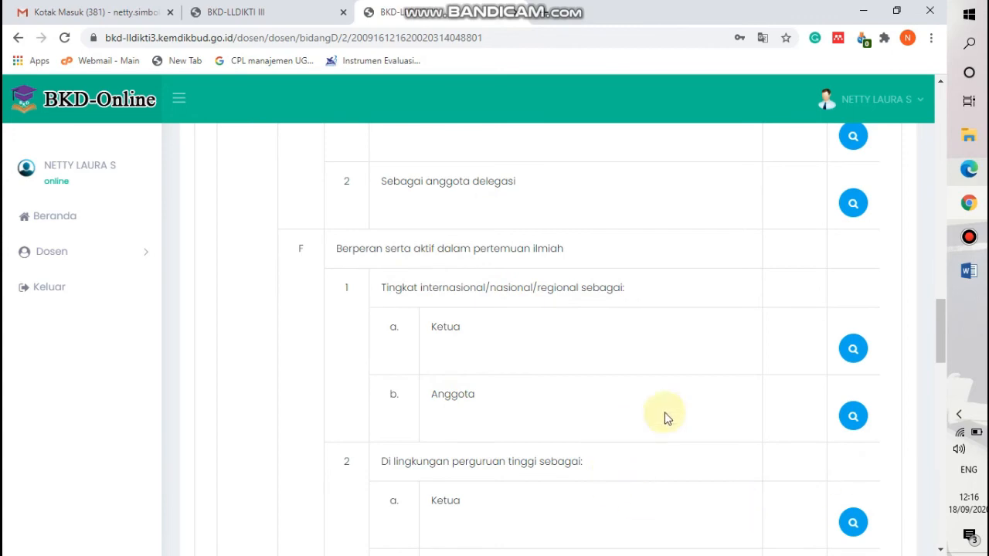
click(852, 418)
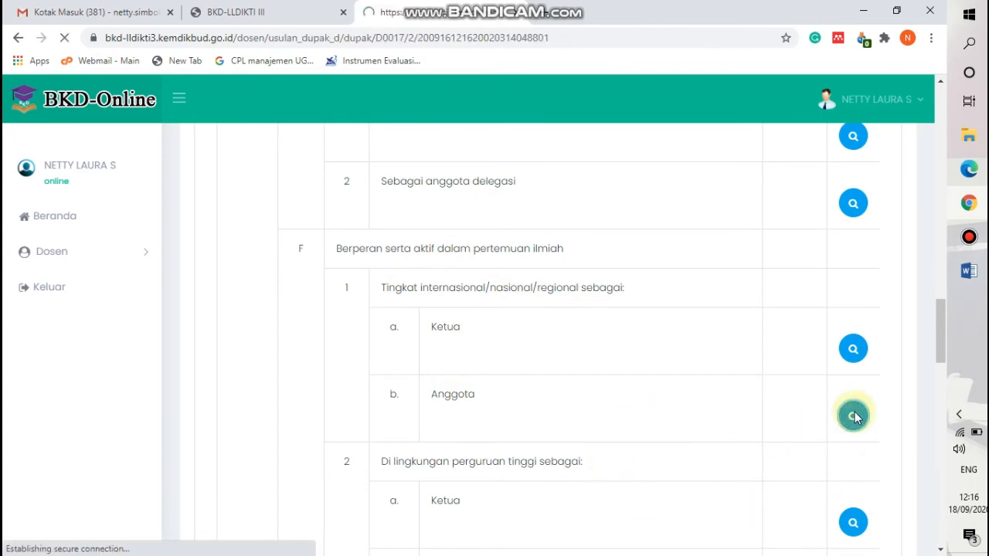
click(560, 380)
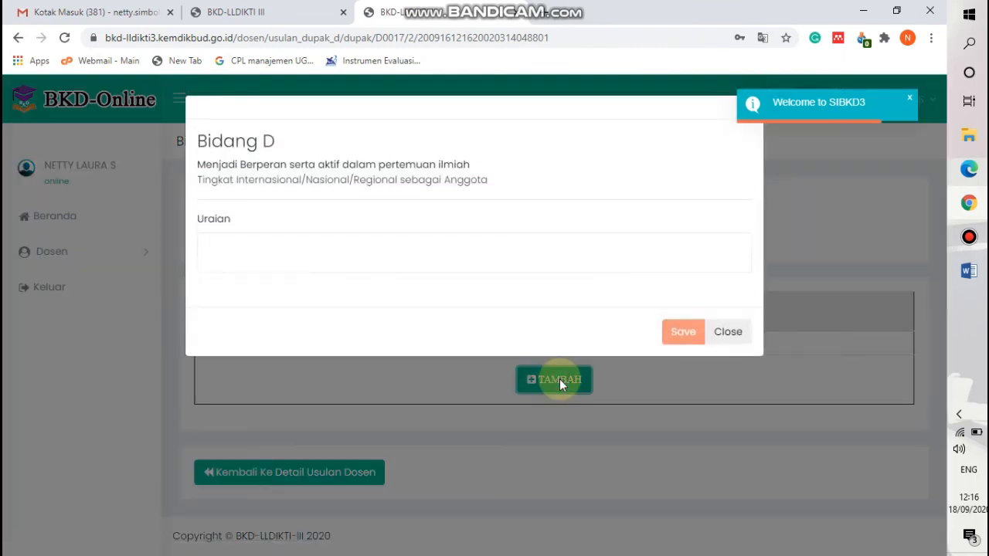
click(217, 238)
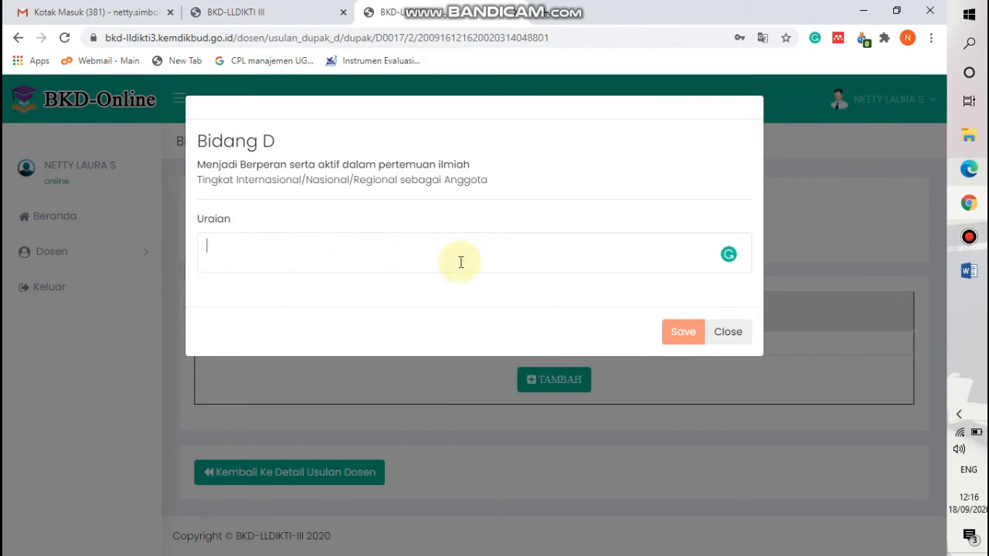
click(728, 332)
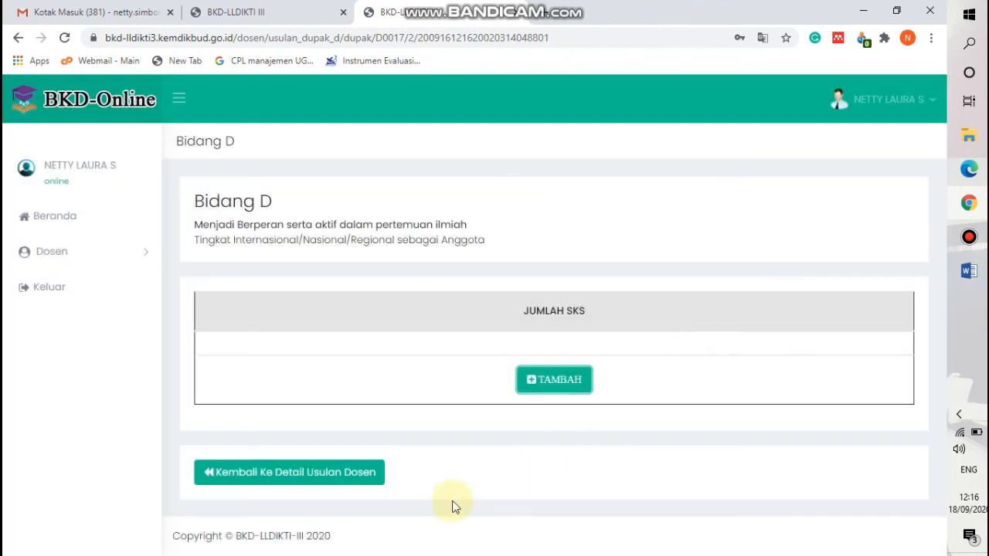
click(366, 476)
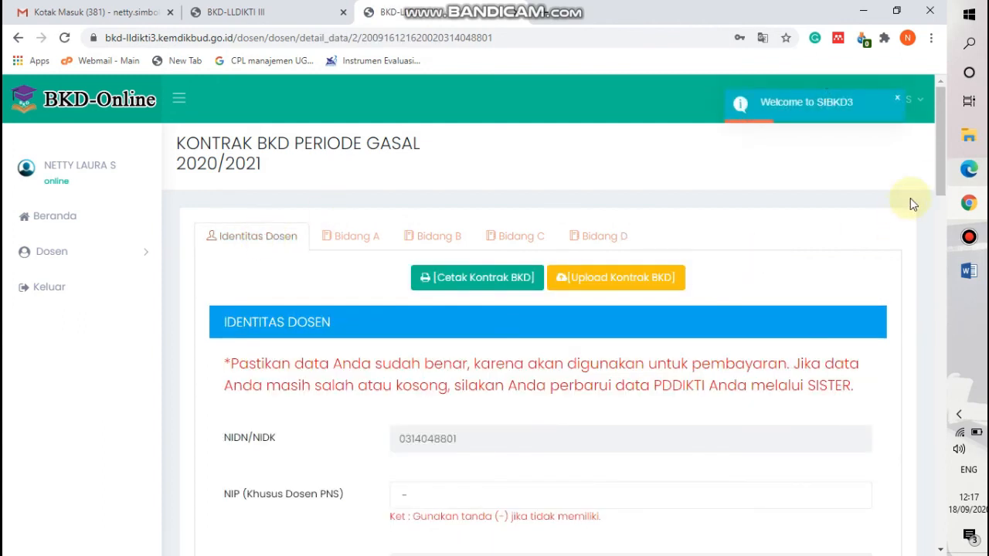
Step: Open the printable Kontrak BKD from the Identitas Dosen page and dismiss the print dialog
drag(938, 179, 943, 193)
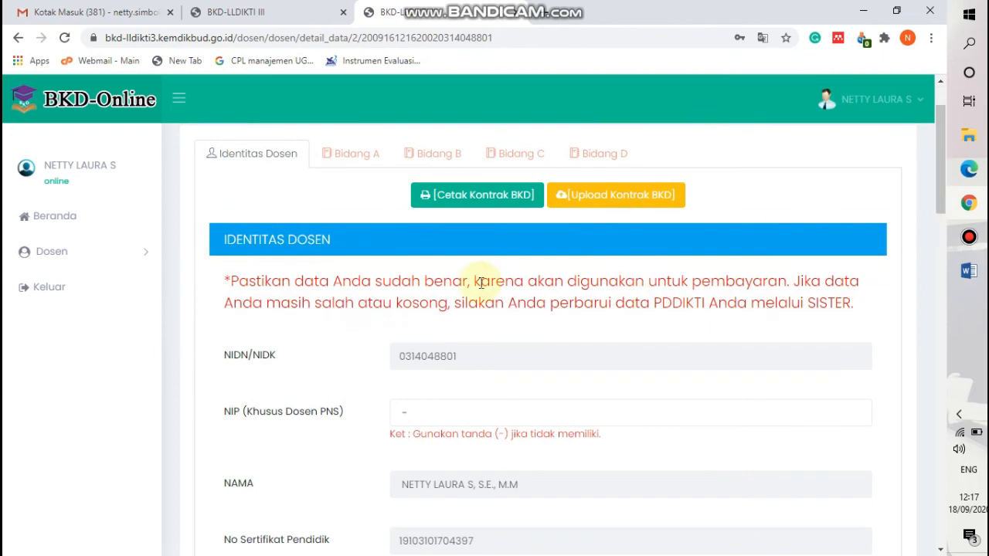
click(495, 196)
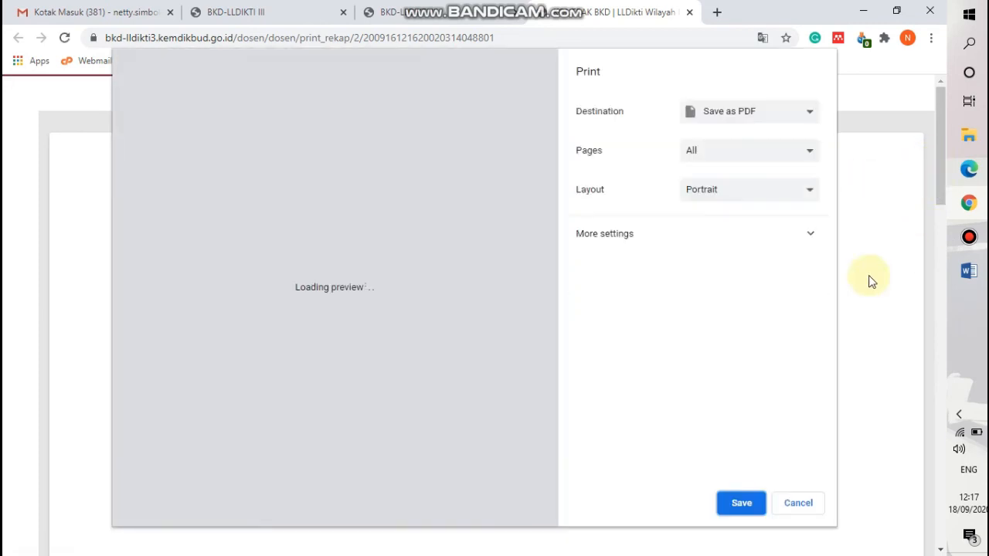
click(798, 504)
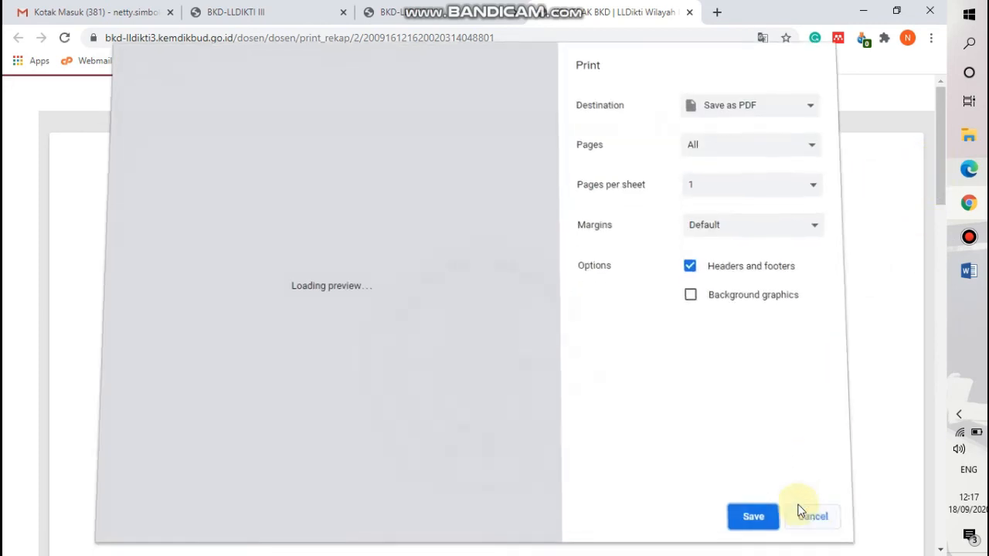
Step: Review the Kontrak BKD document from its cover through the activity table to the signature block, and return to the cover
click(939, 161)
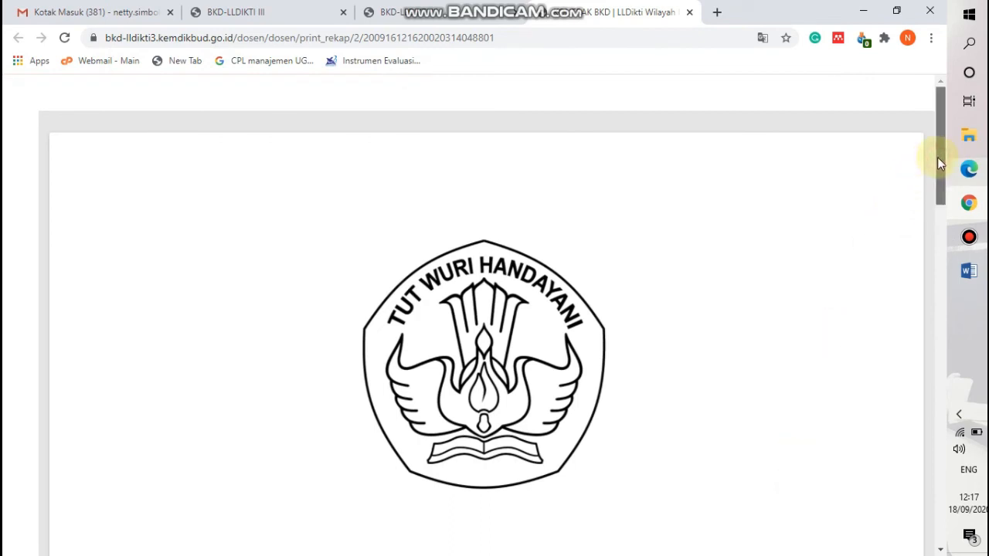
mouse_move(938, 158)
mouse_down()
mouse_move(927, 277)
mouse_move(943, 503)
mouse_move(940, 476)
mouse_up()
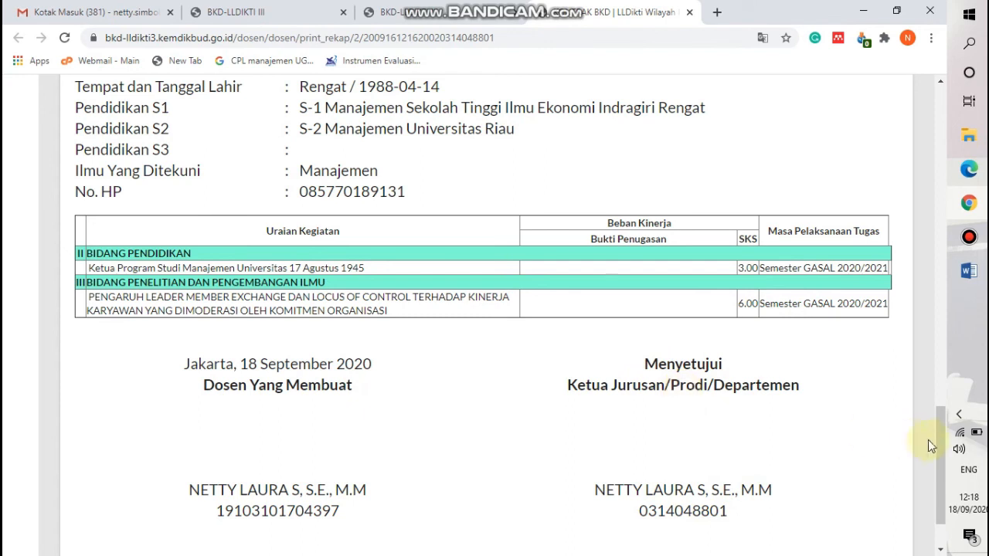
drag(939, 442, 903, 113)
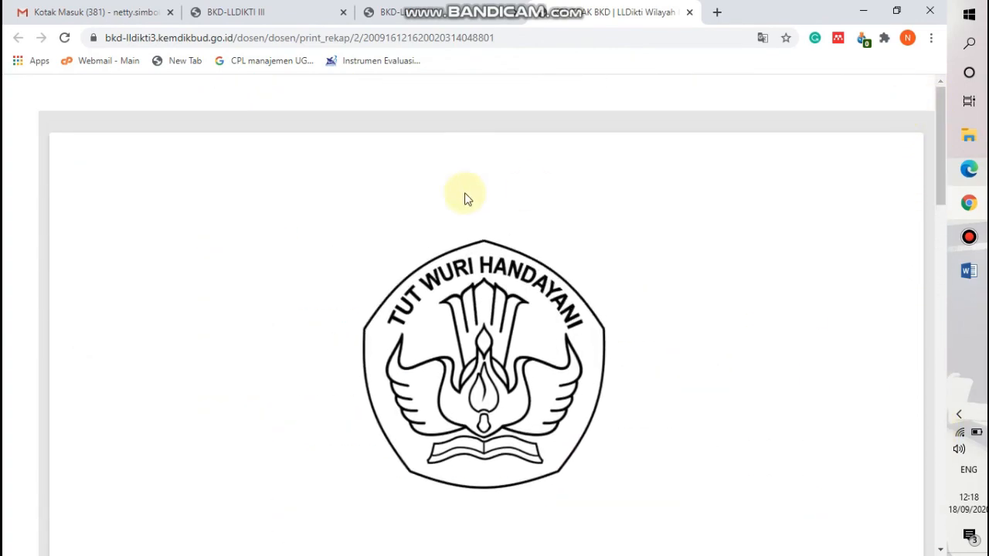
Step: Check the Upload Kontrak BKD option on the Identitas Dosen page and return to the identity data on the contract's cover
click(437, 15)
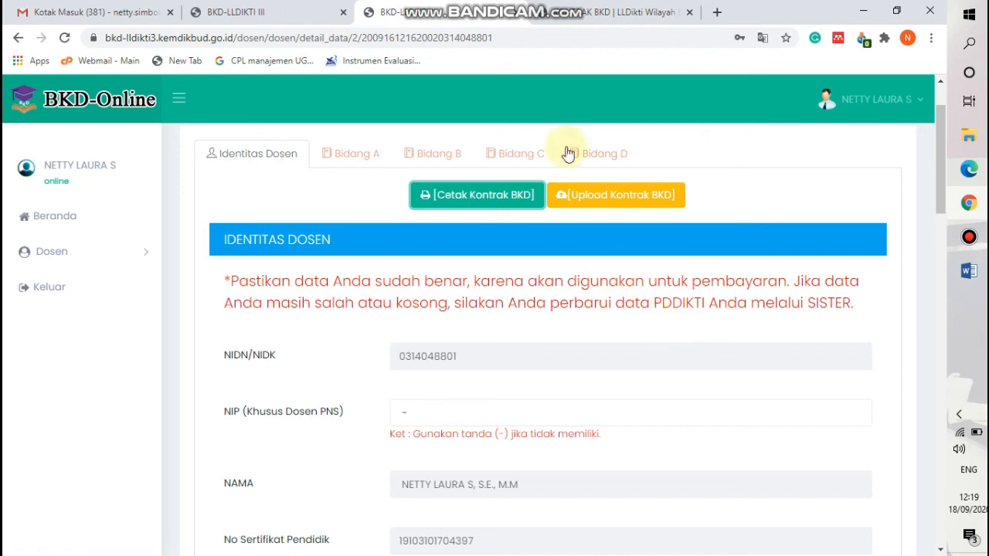
click(592, 12)
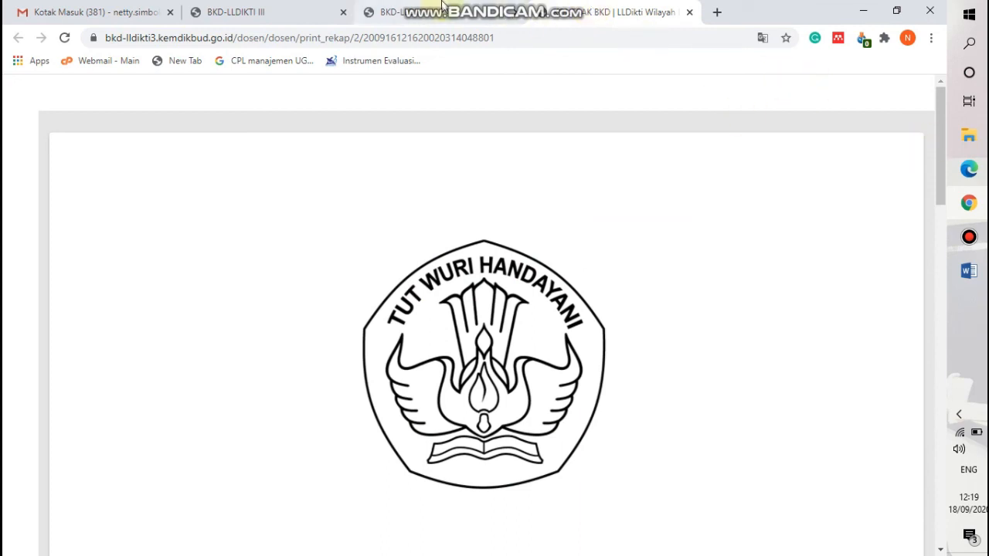
scroll(942, 187, down, 1)
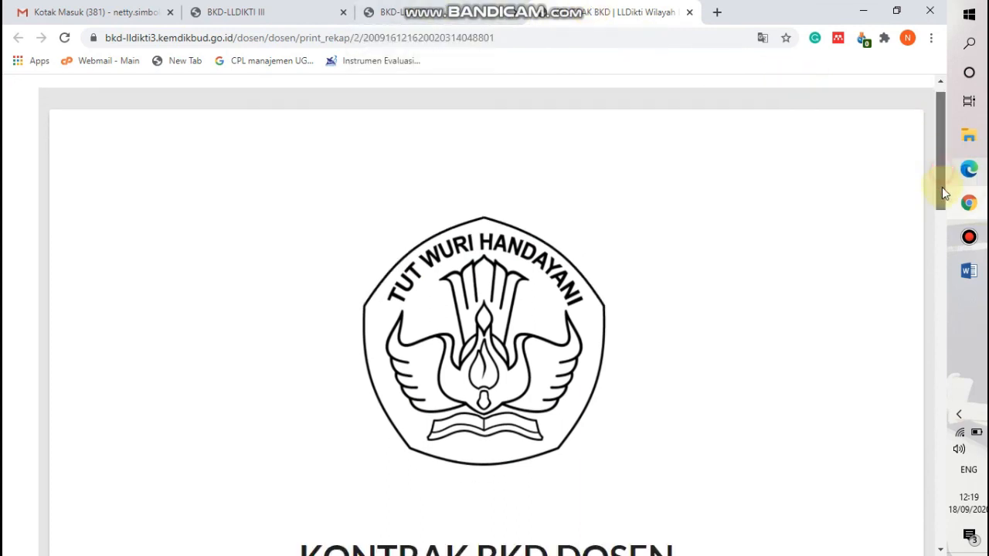
scroll(950, 246, down, 4)
mouse_move(949, 246)
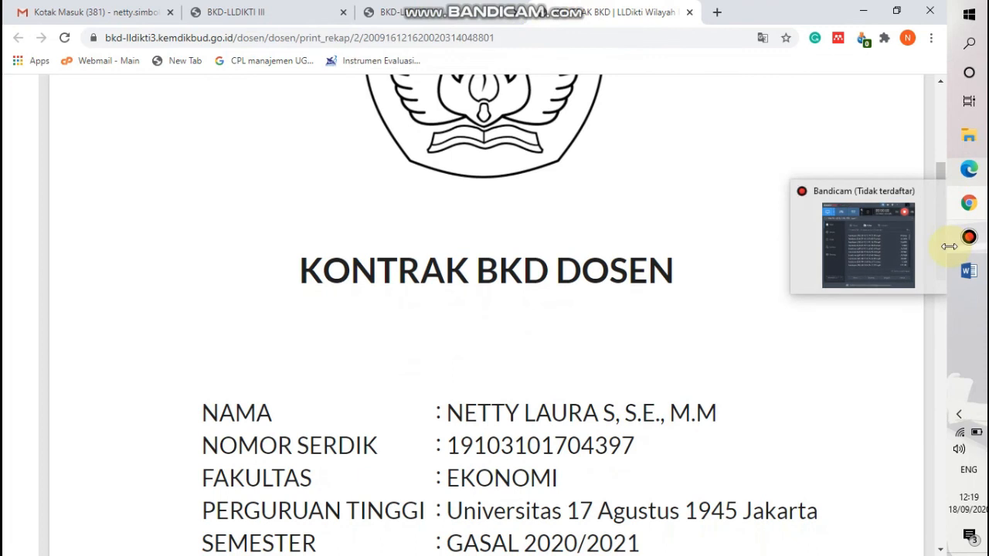